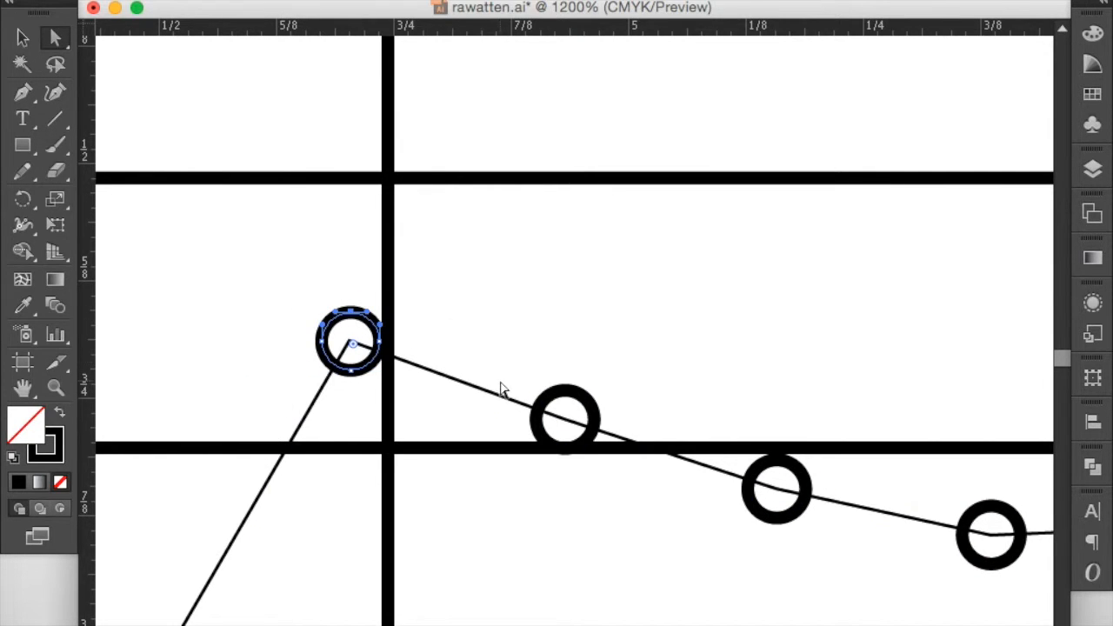
Select the entire circle marker just beside the thick vertical gridline using the Group Selection tool.
click(62, 38)
drag(62, 38, 132, 65)
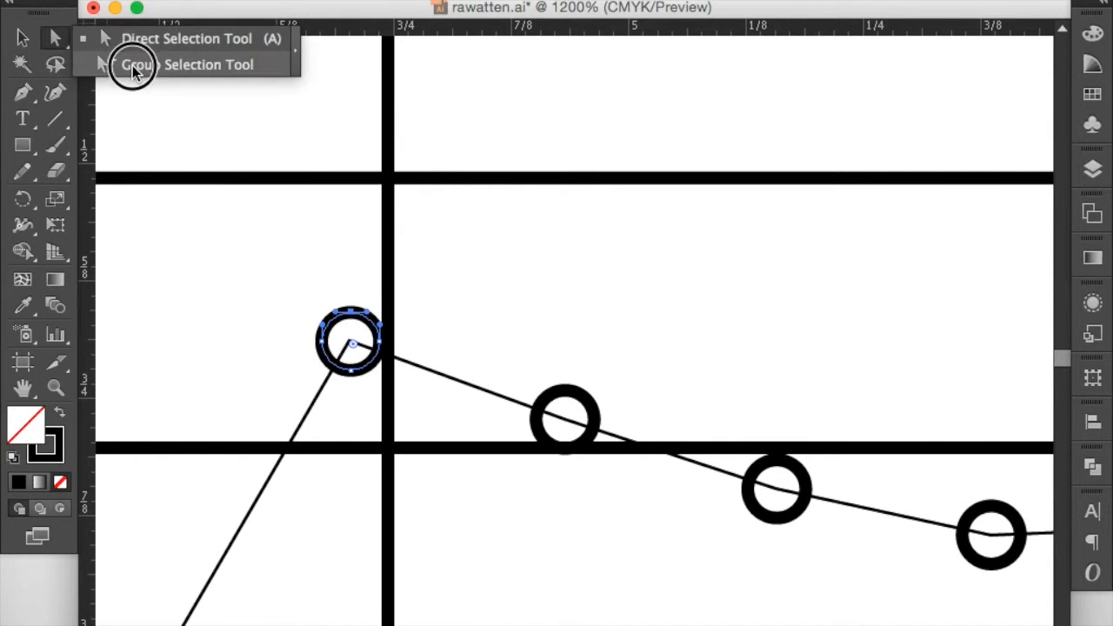
click(339, 252)
click(348, 315)
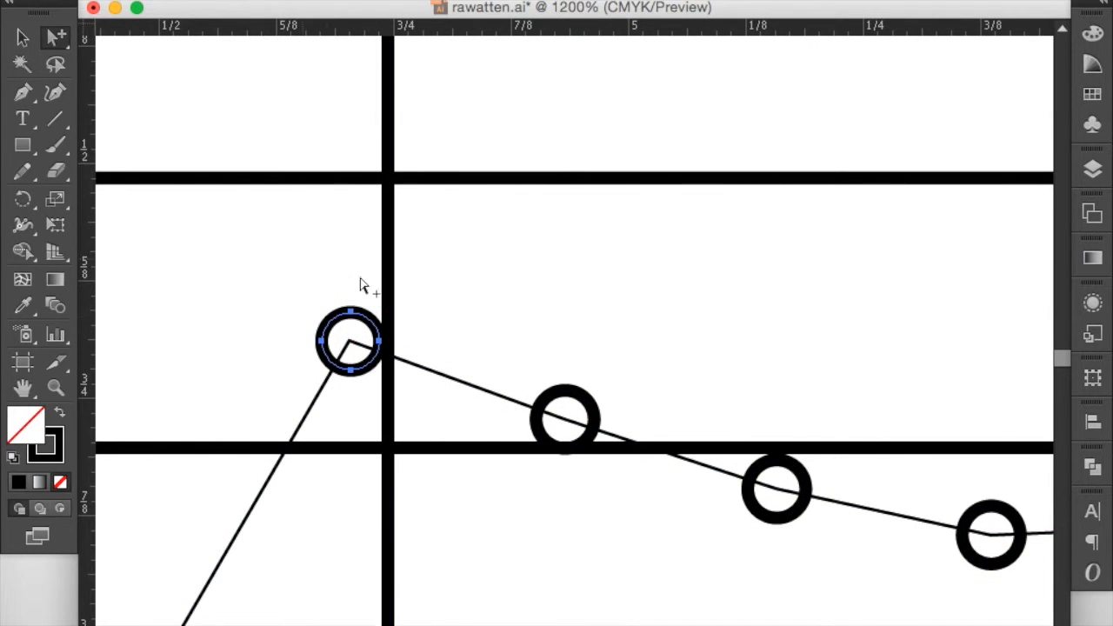
click(329, 352)
drag(323, 346, 329, 324)
Deselect the circle marker and switch to the Selection tool.
key(super+minus)
key(super+minus)
key(super+minus)
key(super+minus)
key(super+minus)
key(super+minus)
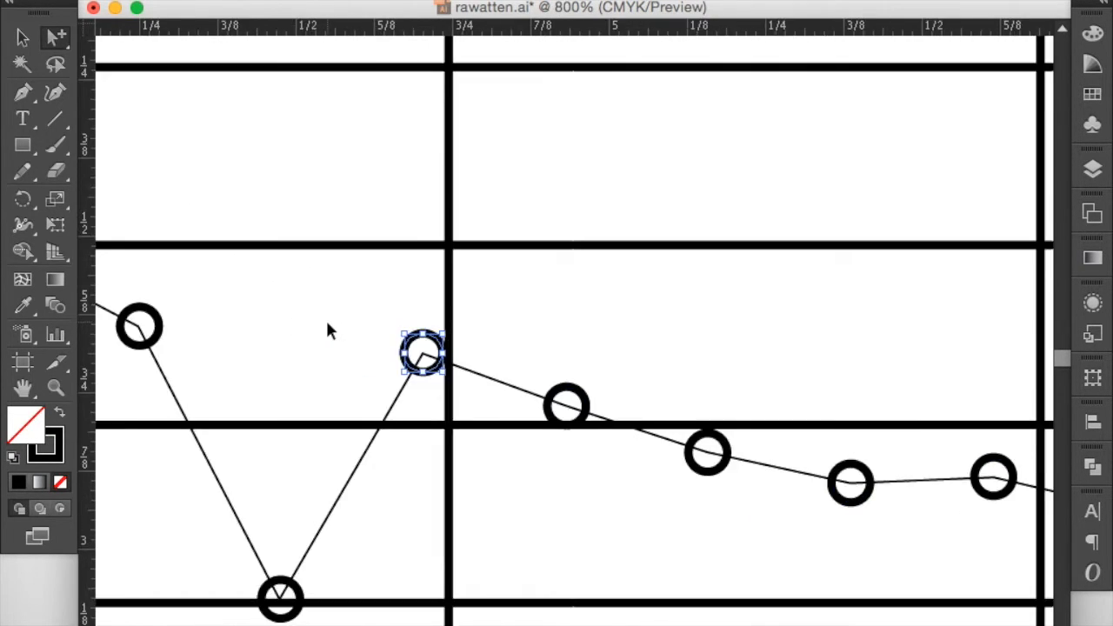
click(154, 99)
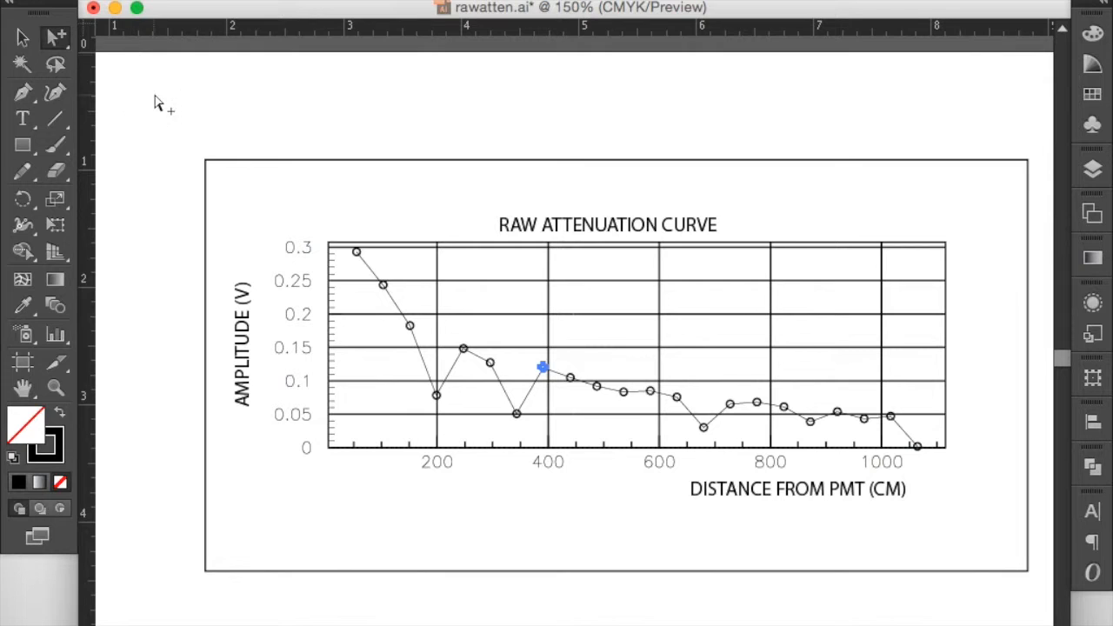
key(v)
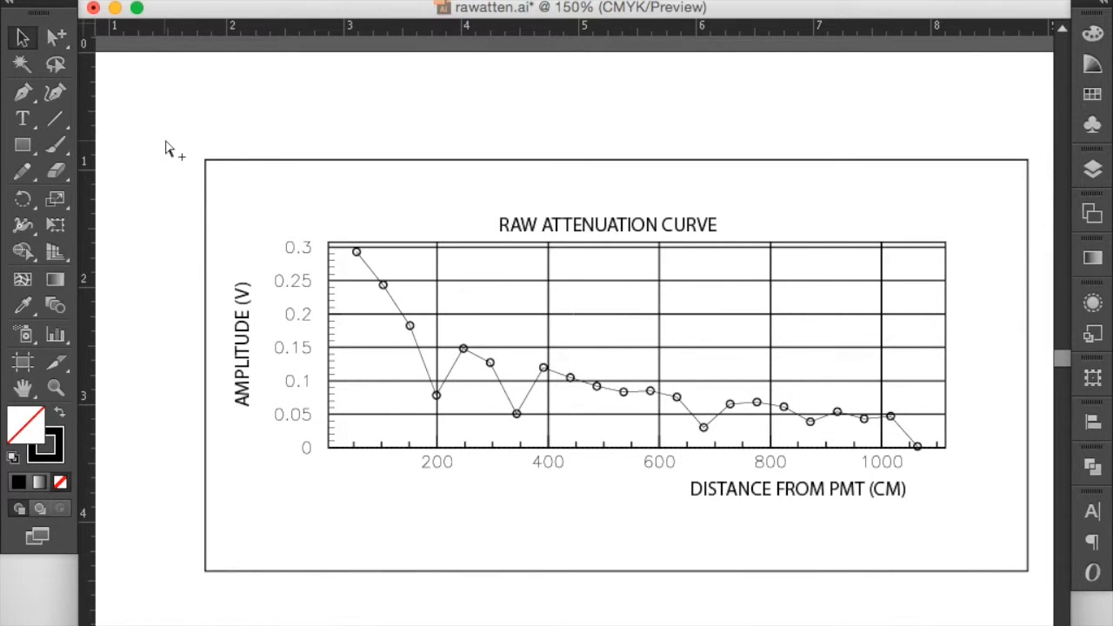
Group the blue square with the blue figure-eight shape beneath the orange line, and clear the selection.
key(super+minus)
scroll(166, 141, down, 3)
scroll(166, 141, down, 3)
scroll(166, 142, right, 1)
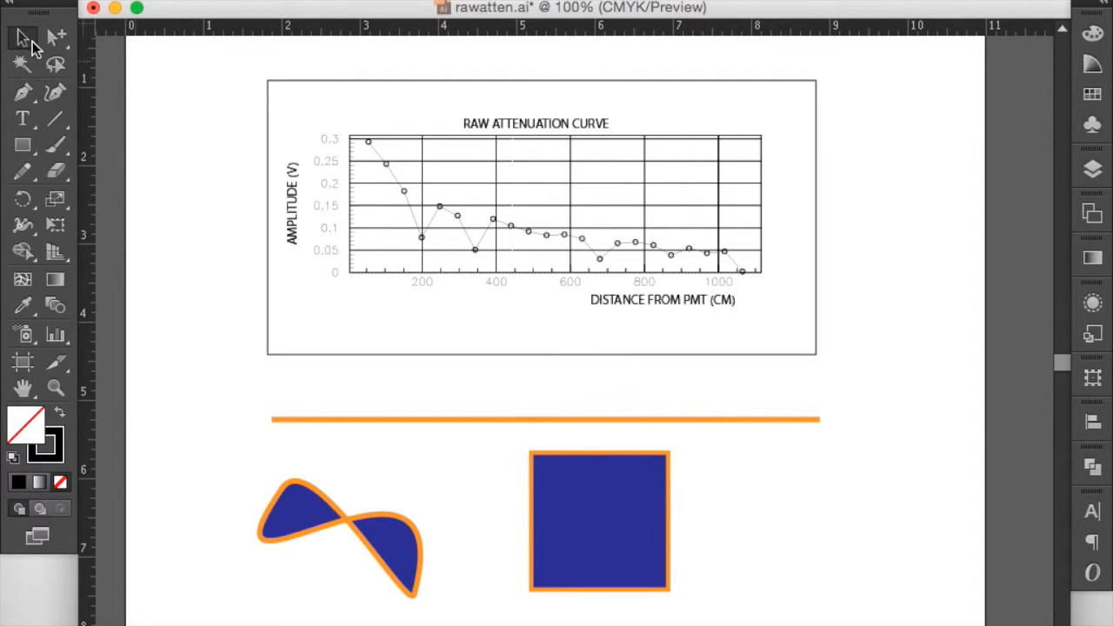
click(645, 491)
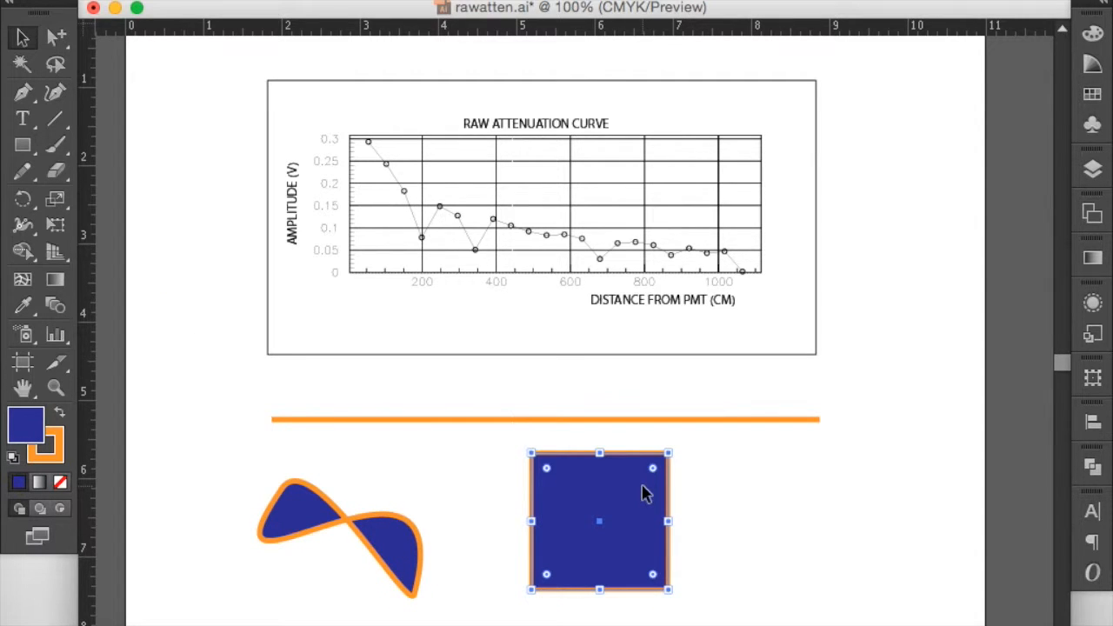
shift+click(352, 521)
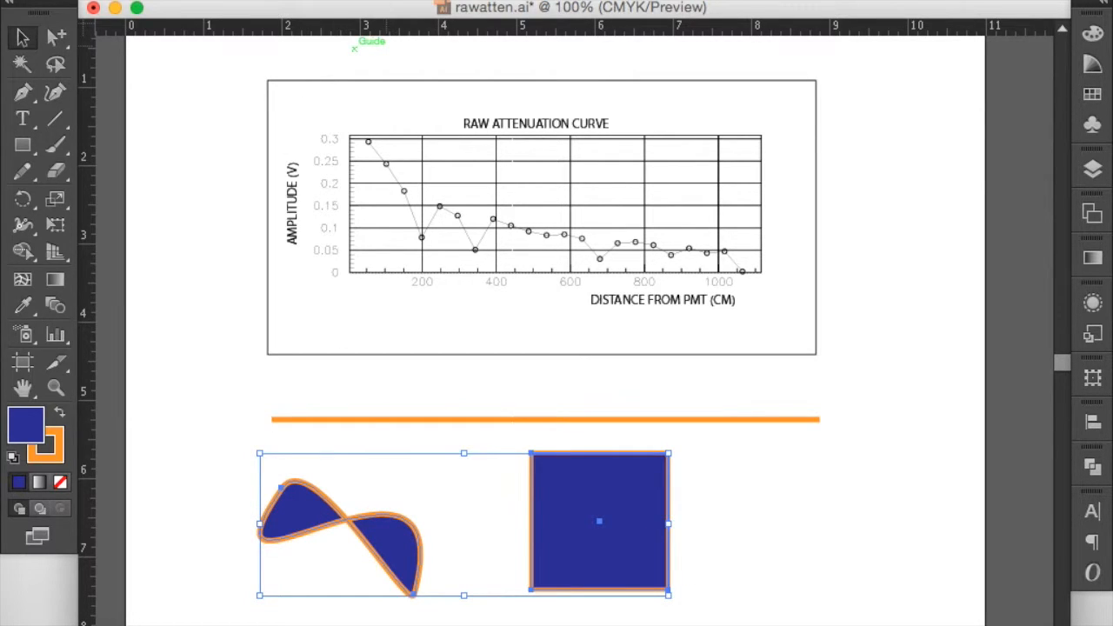
click(260, 1)
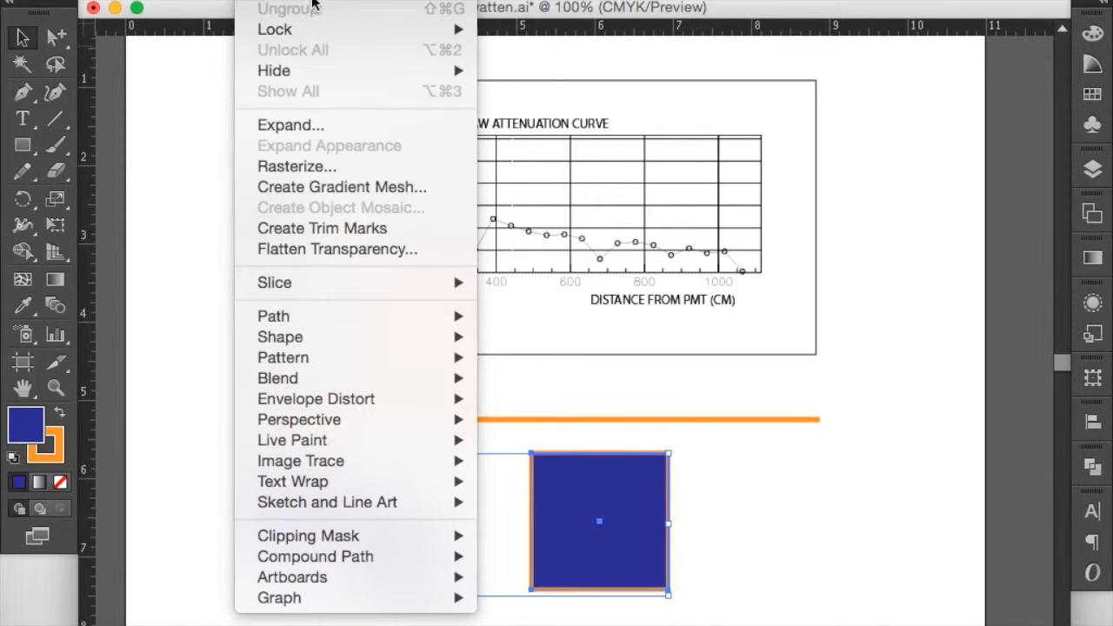
click(470, 4)
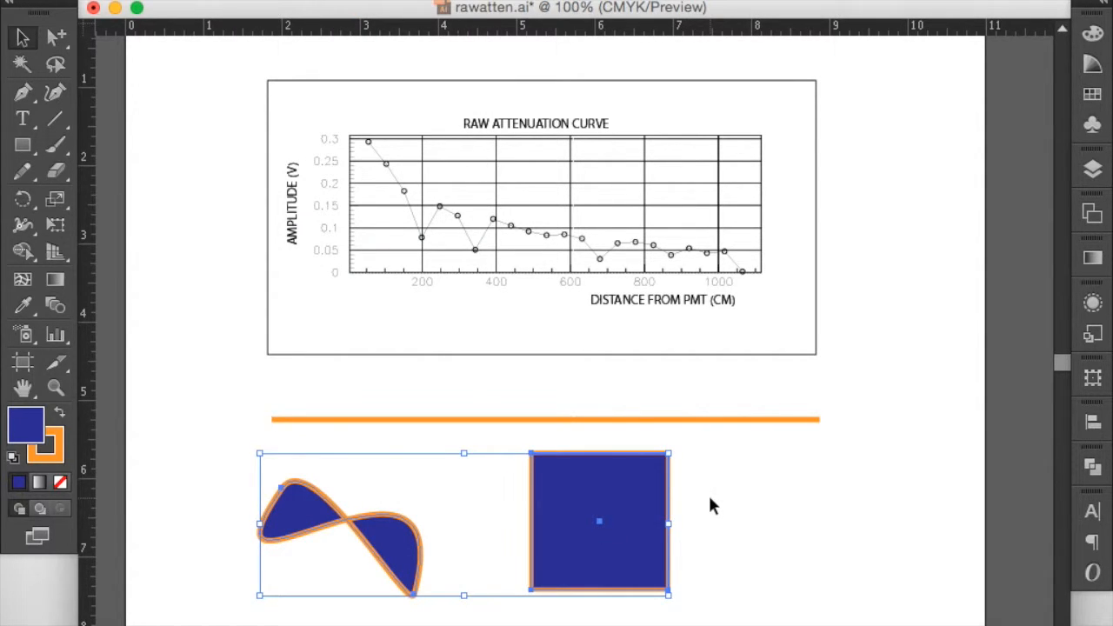
click(743, 506)
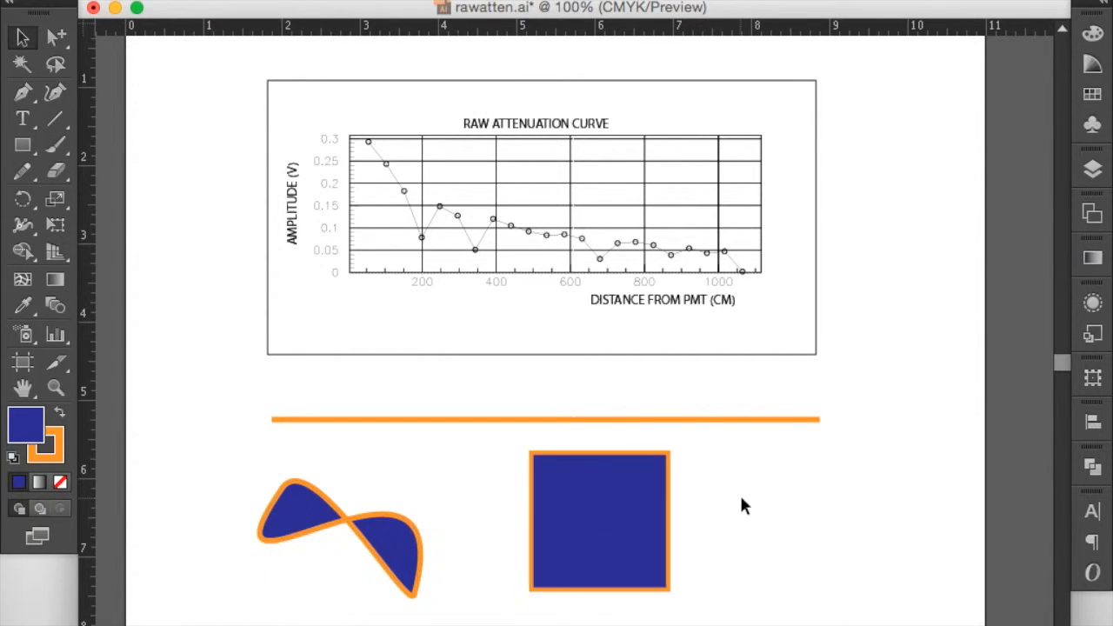
Move the grouped square and figure-eight shape slightly right and down, and deselect the group.
click(570, 501)
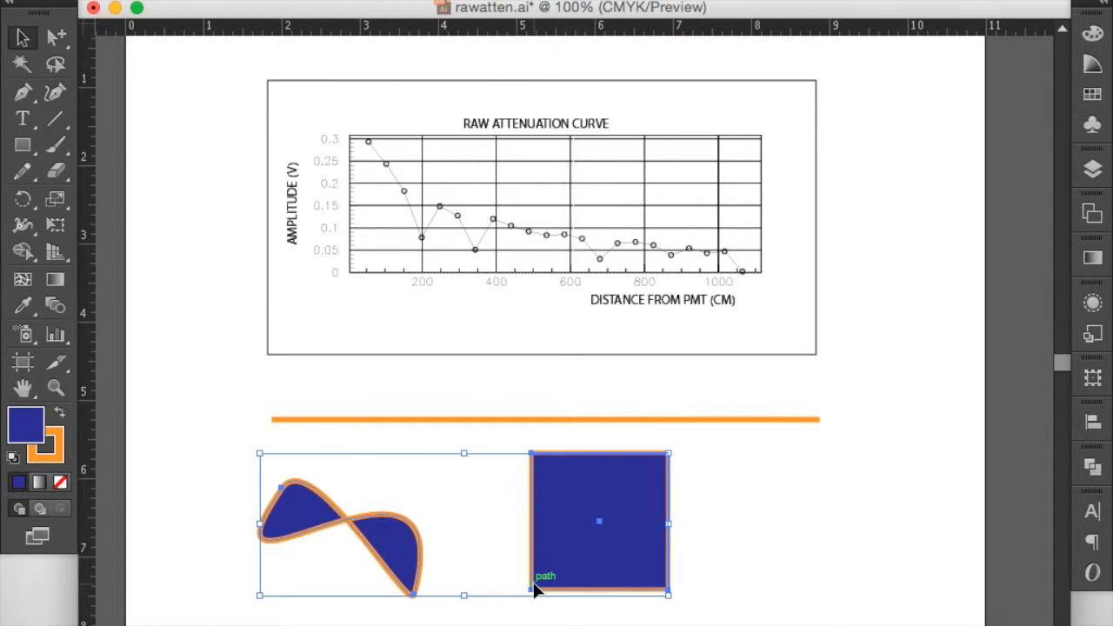
drag(546, 577, 567, 569)
click(800, 598)
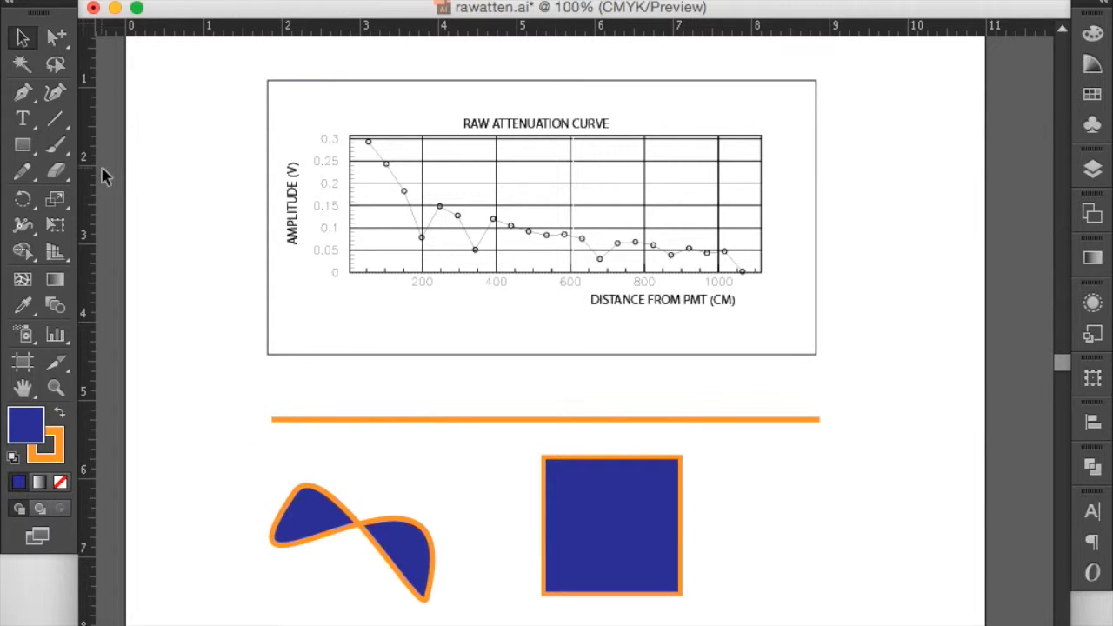
Select only the upper-left anchor point of the blue square with the Direct Selection tool.
drag(55, 36, 97, 42)
click(304, 491)
click(543, 456)
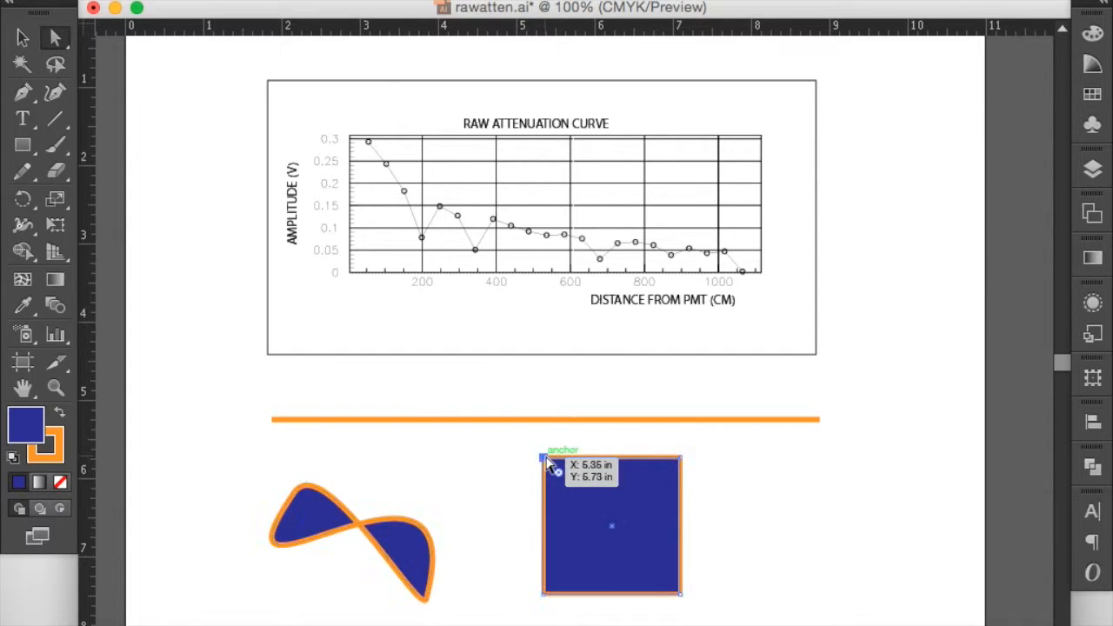
Try moving only the grouped square left with the Group Selection tool, undo the move and deselect the square.
drag(52, 36, 130, 66)
click(619, 533)
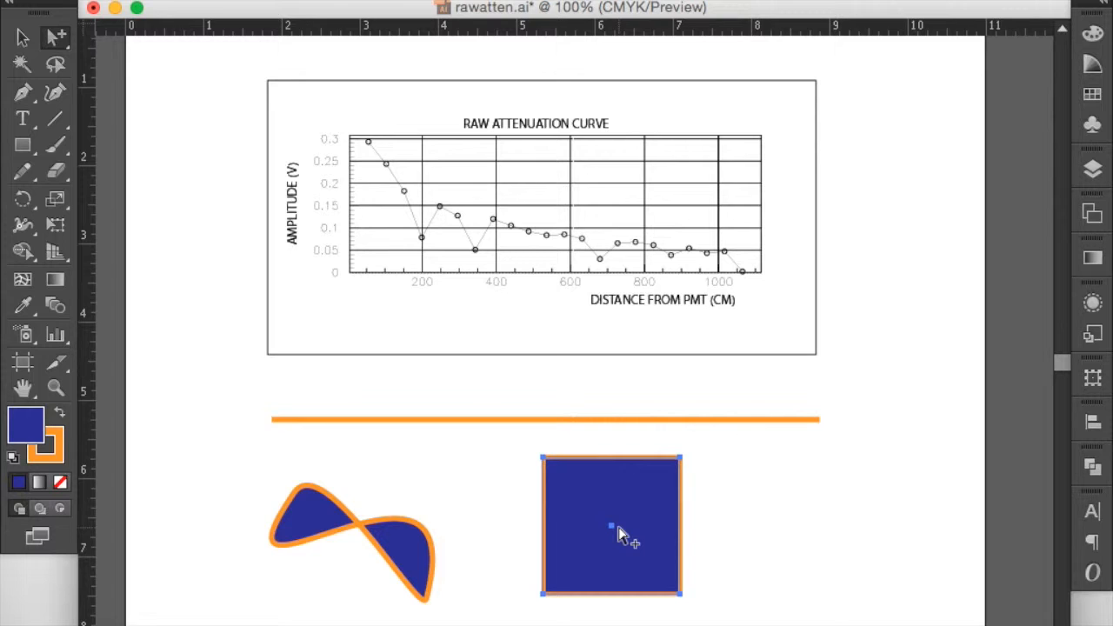
drag(619, 534, 555, 534)
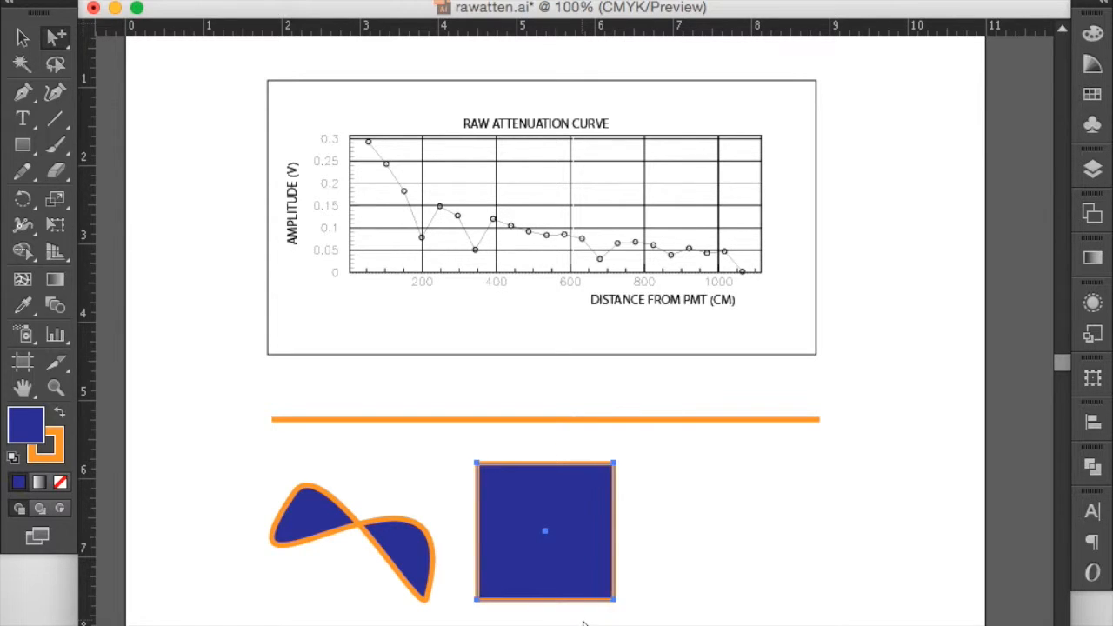
key(super+z)
click(192, 387)
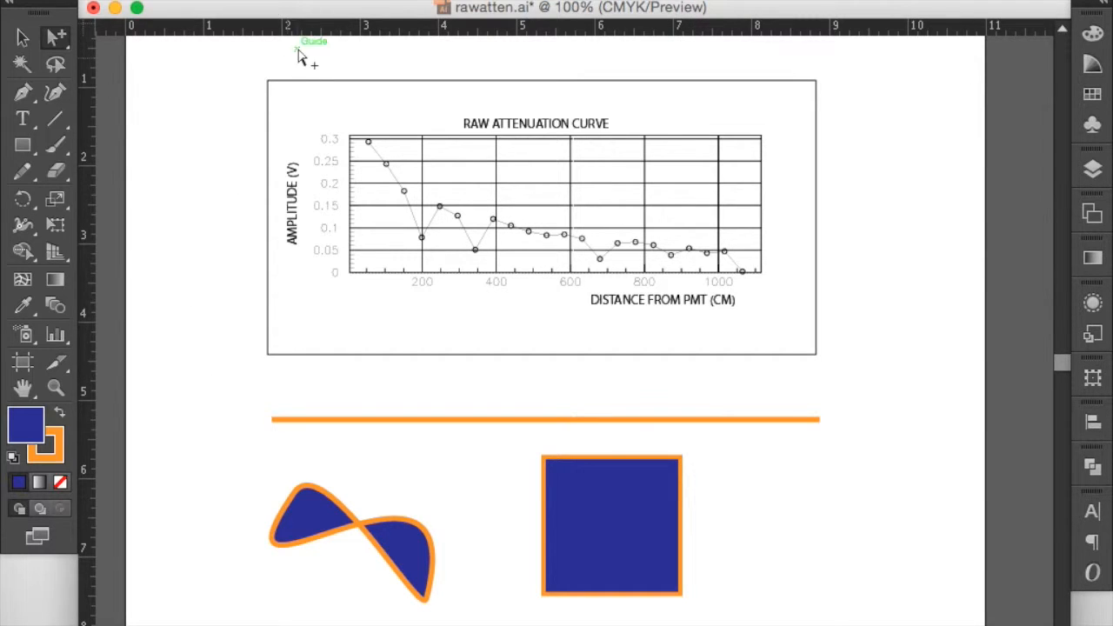
View the file format options for saving the document under Save As, and cancel without saving.
click(158, 1)
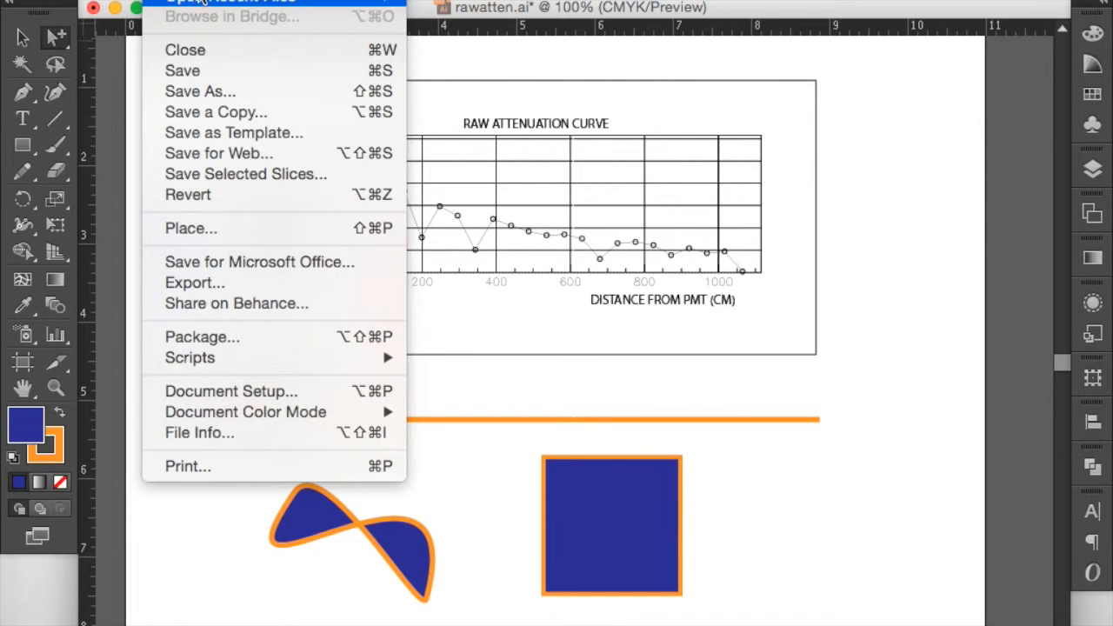
click(221, 89)
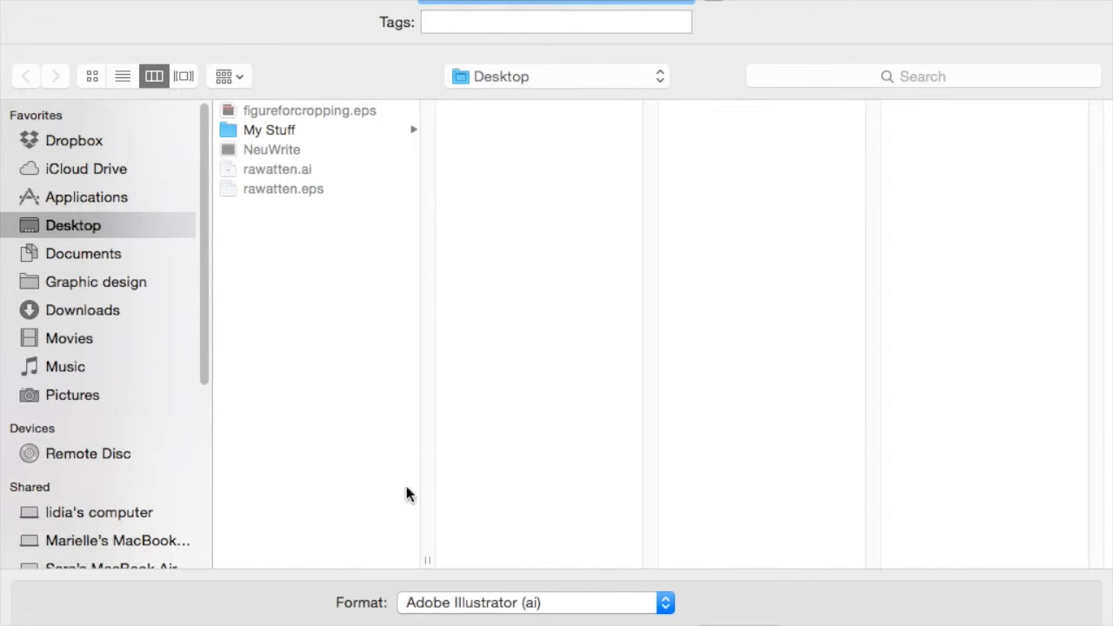
click(452, 604)
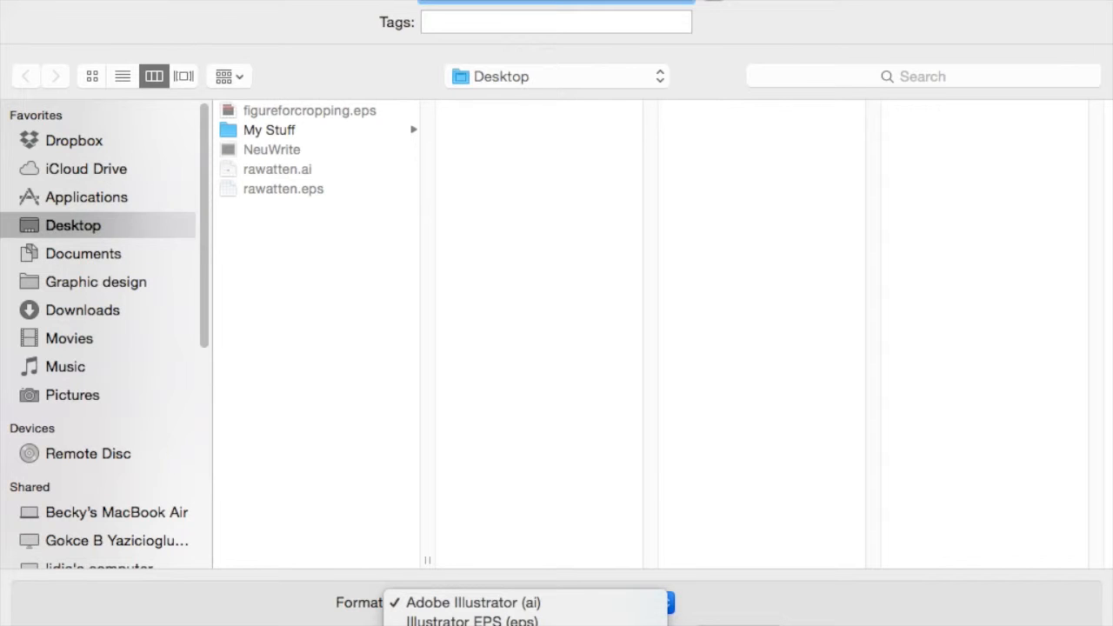
key(Escape)
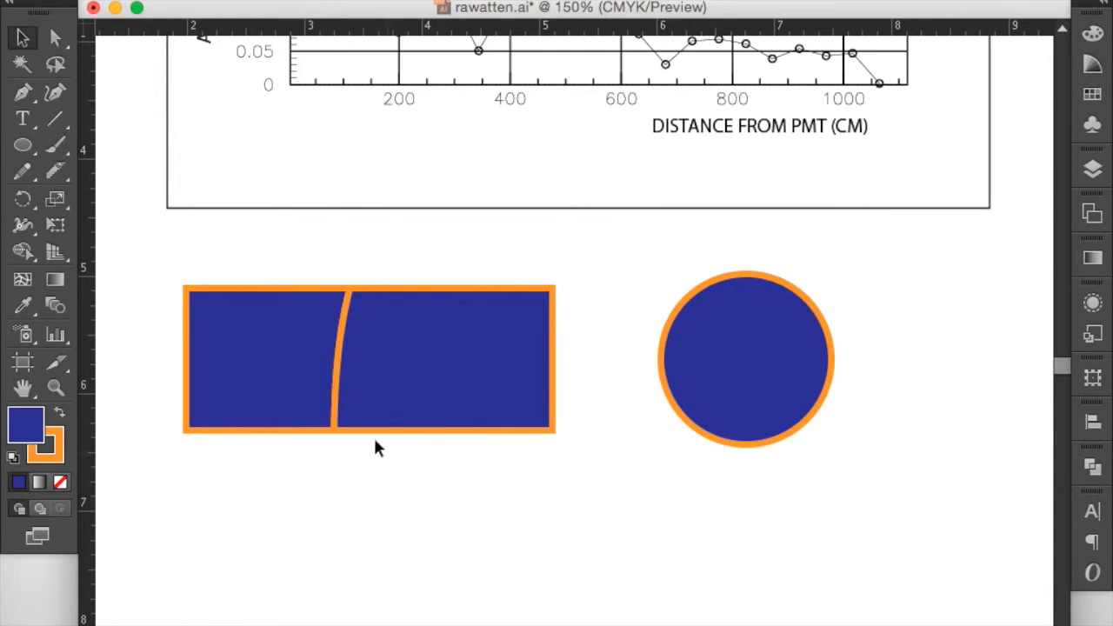
Select both pieces of the cut blue rectangle and move them slightly left together.
drag(240, 251, 472, 487)
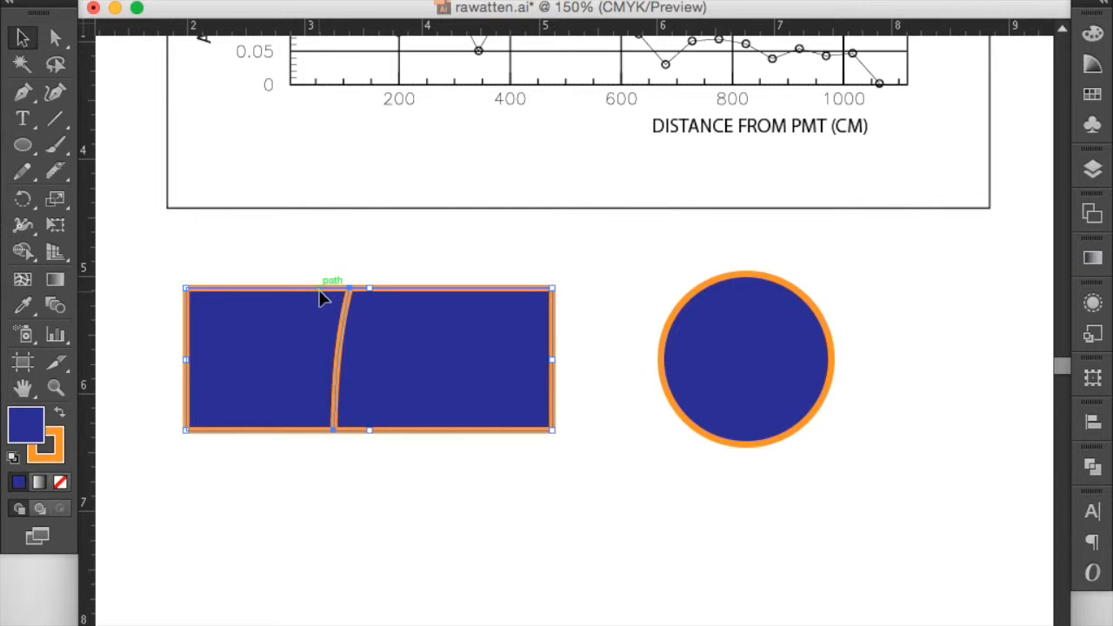
click(266, 275)
click(266, 358)
shift+click(452, 352)
click(442, 449)
mouse_move(423, 370)
mouse_down()
mouse_move(504, 373)
mouse_move(388, 360)
mouse_move(409, 372)
mouse_up()
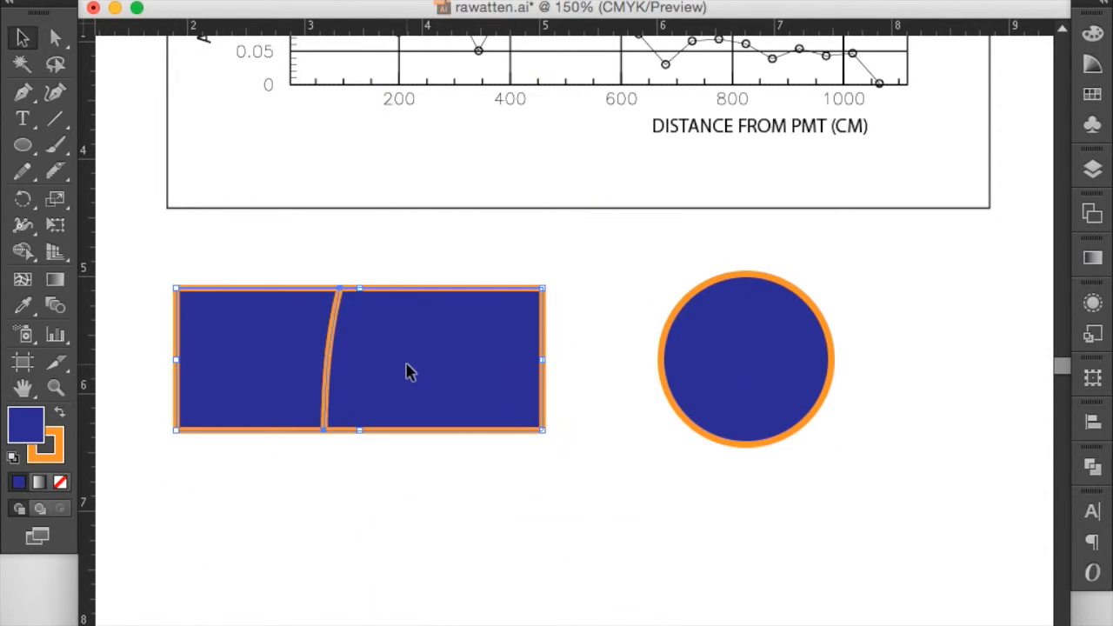
Try moving only the right-hand piece of the cut rectangle, undo the move, and select and deselect both pieces.
key(super)
click(452, 588)
click(449, 397)
double_click(449, 395)
key(Escape)
drag(442, 360, 492, 498)
key(super+z)
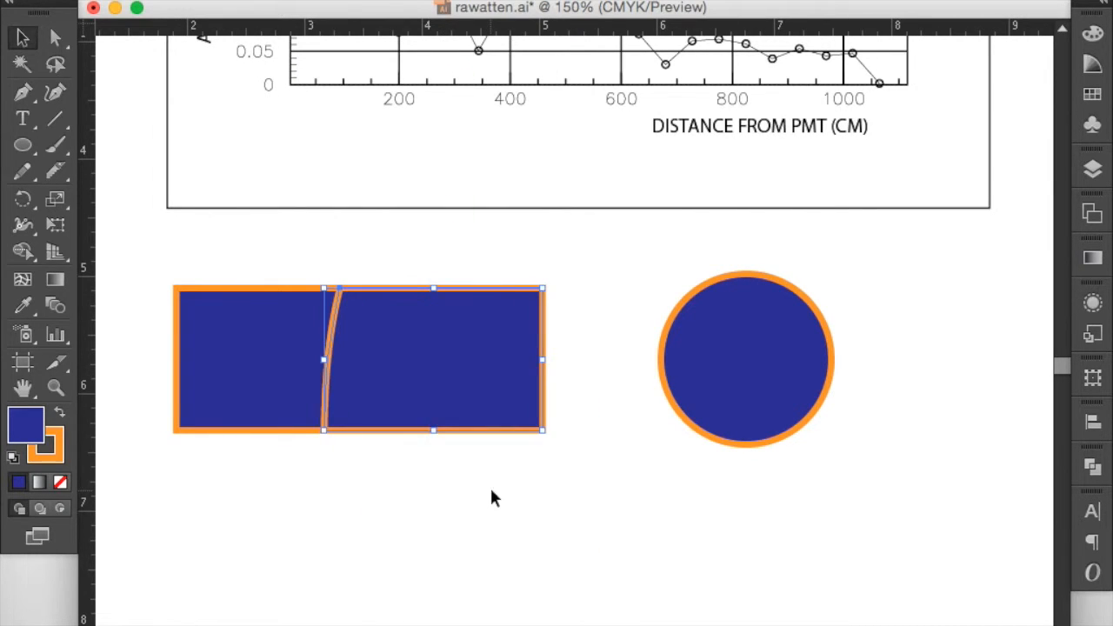
drag(258, 241, 439, 511)
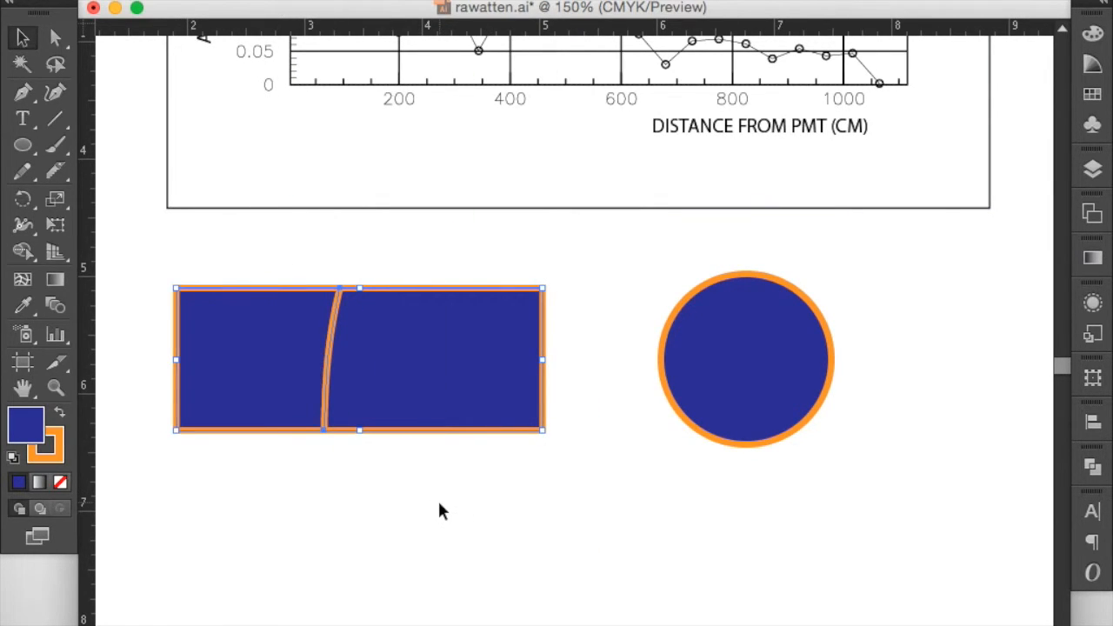
click(439, 511)
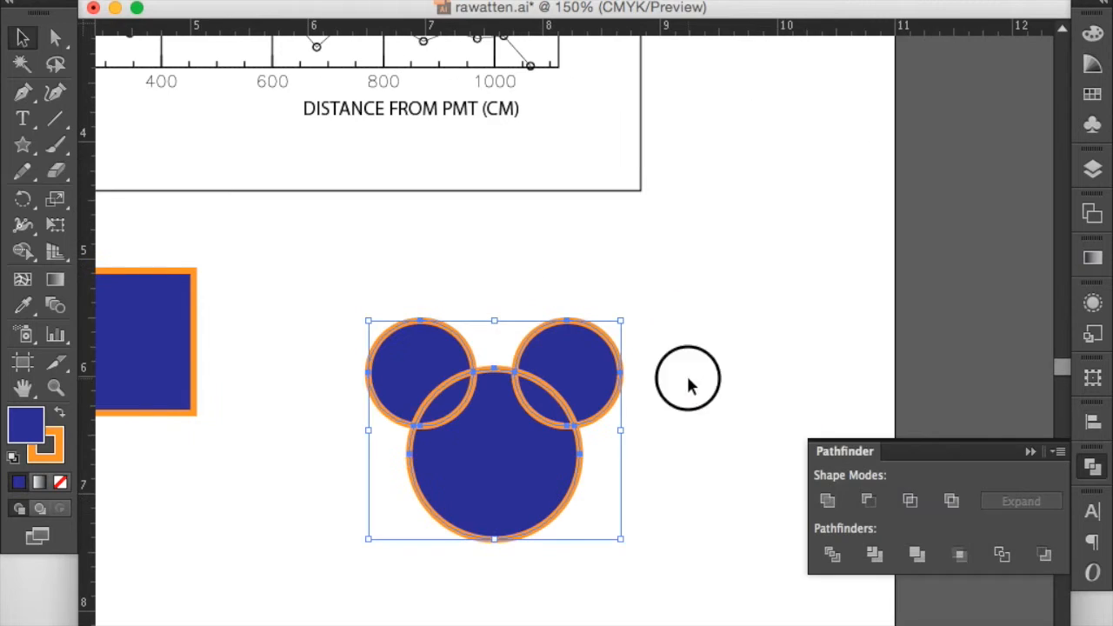
Isolate the divided mouse-shaped group and pull its left ear and left overlap piece away from the head.
click(687, 380)
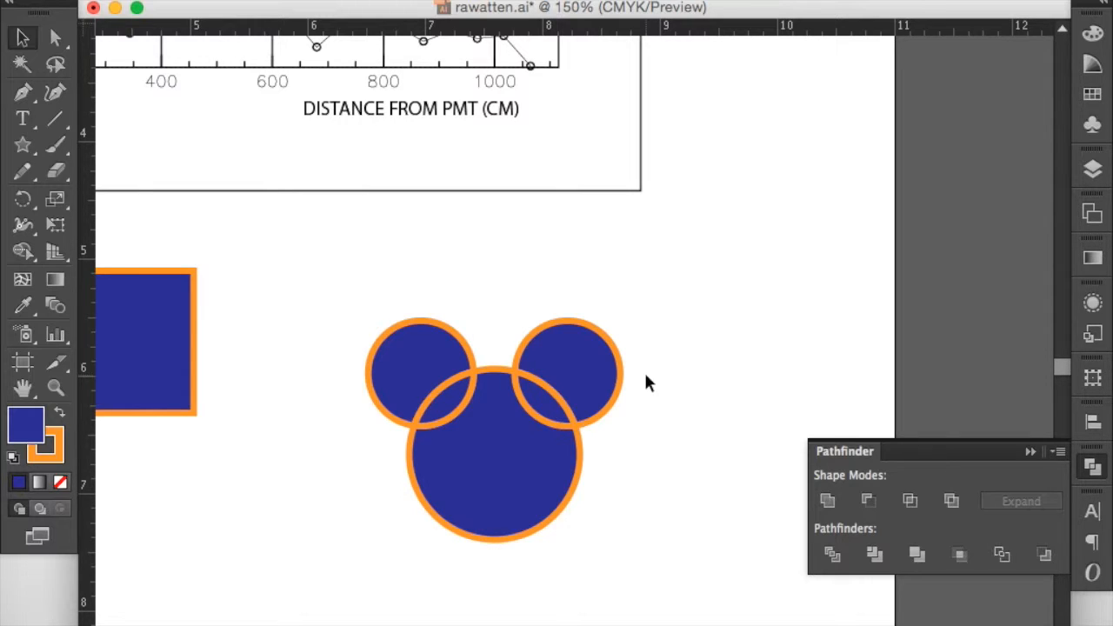
click(489, 402)
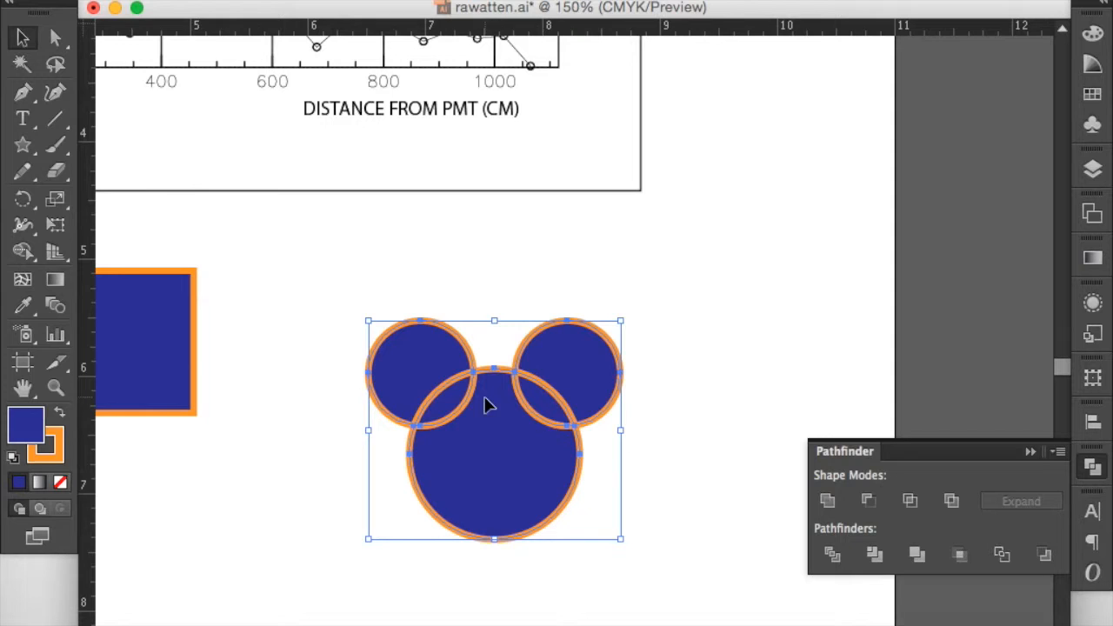
double_click(512, 480)
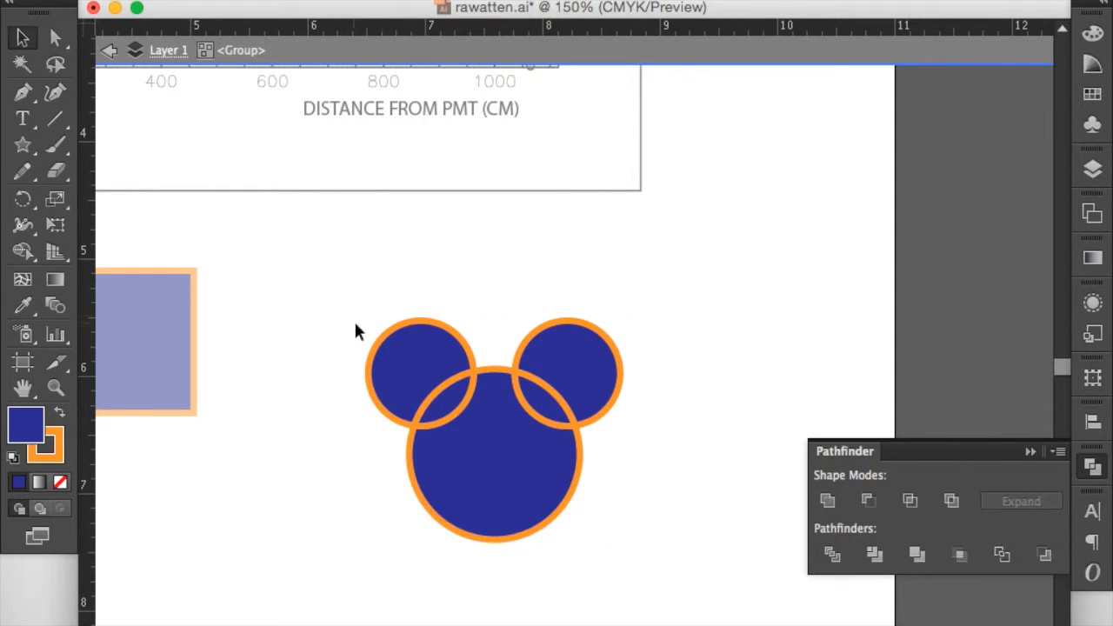
drag(377, 109, 308, 223)
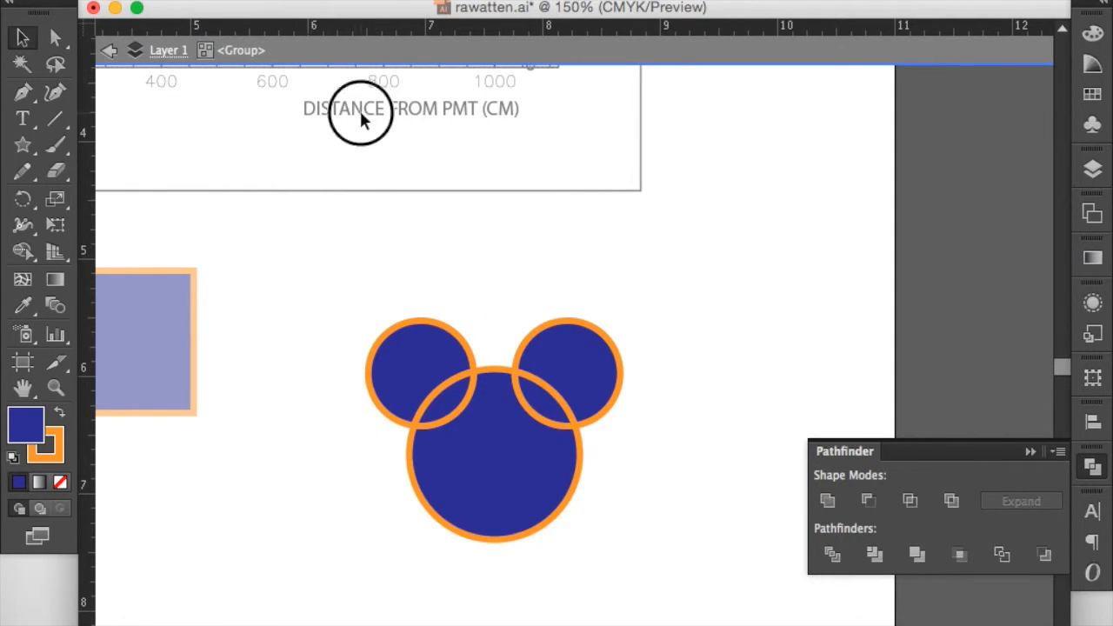
drag(164, 323, 247, 408)
click(403, 368)
drag(381, 355, 316, 309)
drag(458, 390, 436, 354)
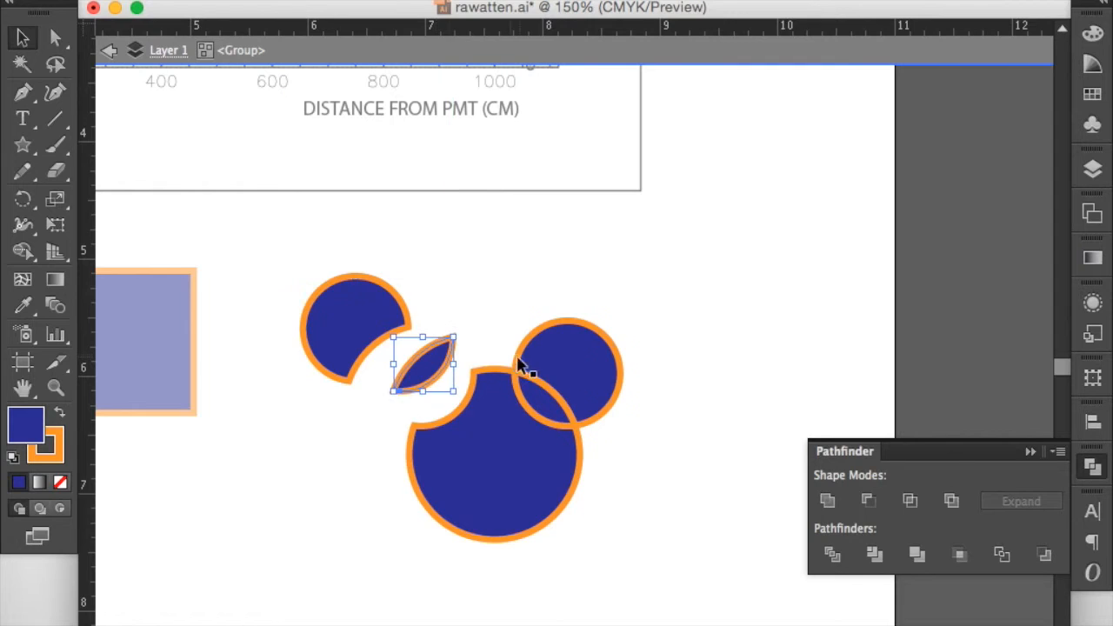
Pull the right ear and right overlap piece of the mouse shape away from the head, and clear the selection.
drag(602, 331, 728, 267)
drag(566, 397, 659, 323)
click(576, 457)
click(619, 593)
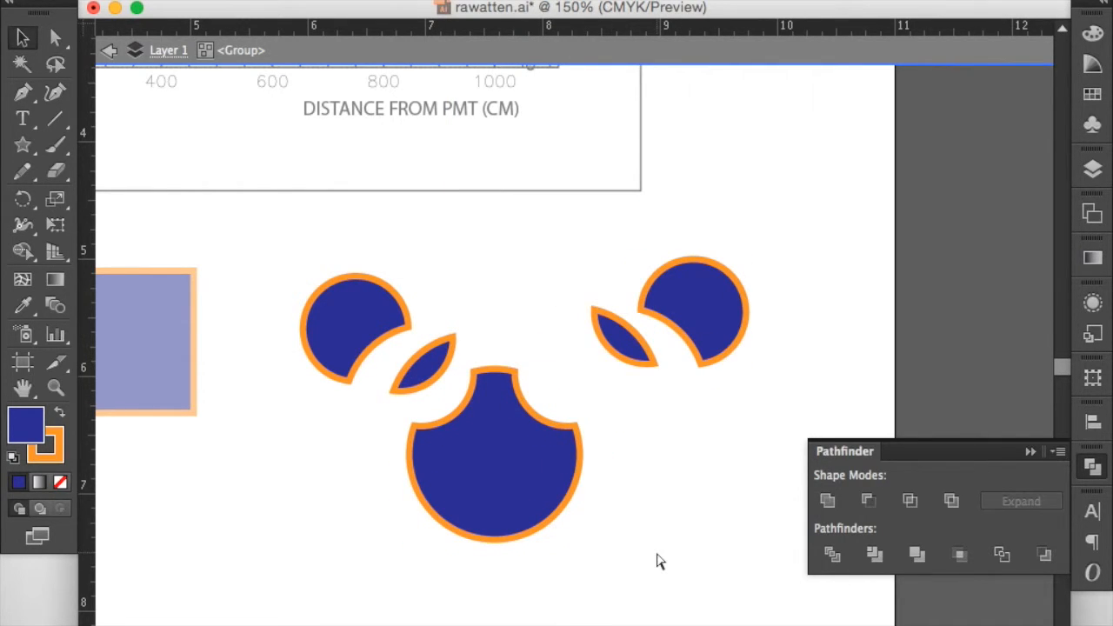
Undo the piece moves and the division of the mouse shape, and select its three whole circles together.
key(super+z)
key(super+z)
key(super+z)
key(super+z)
key(super+z)
key(super+z)
key(super+z)
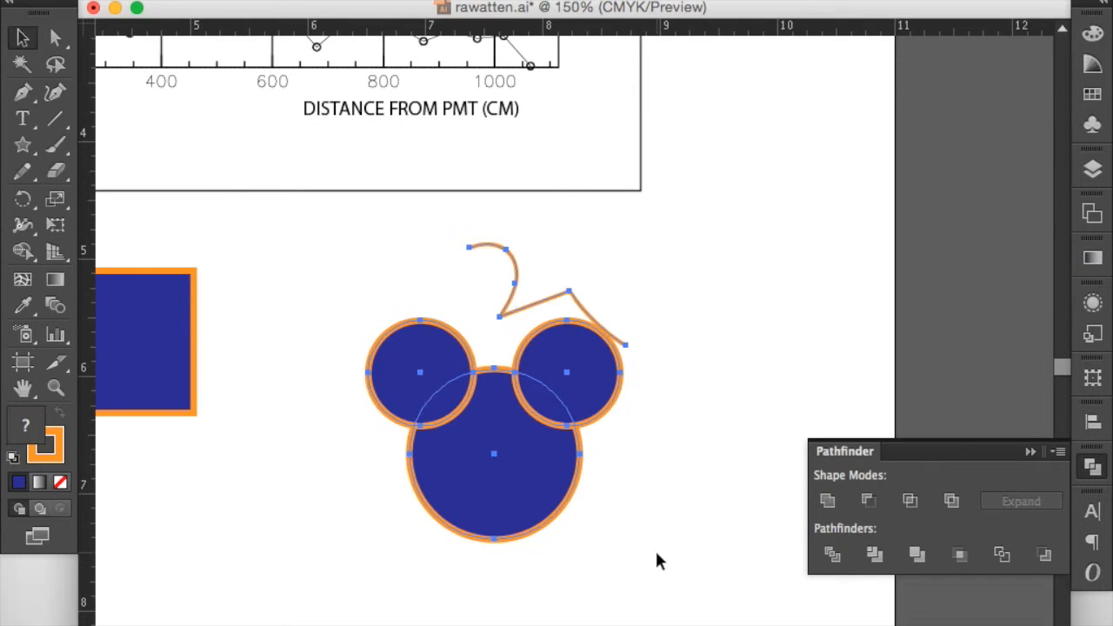
key(super+z)
click(668, 314)
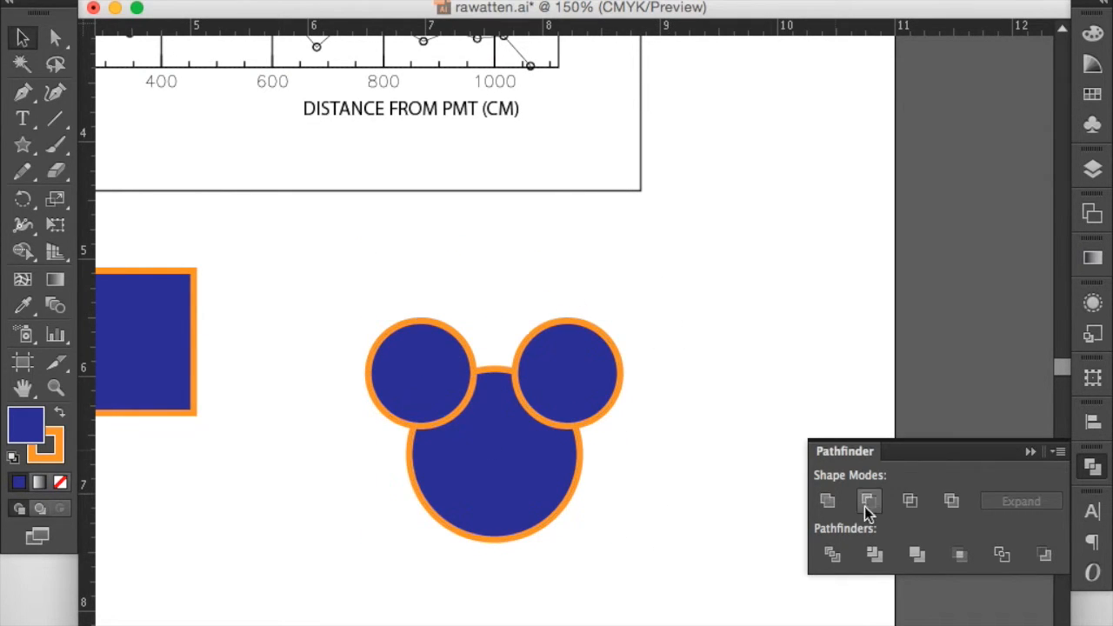
drag(634, 257, 385, 514)
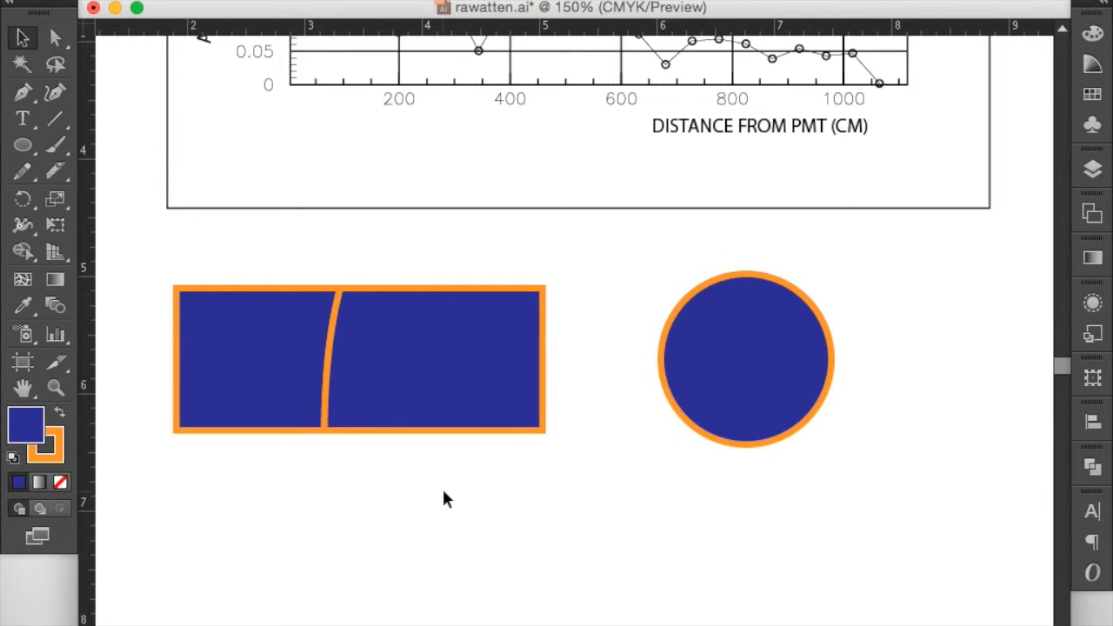
Copy the blue circle, paste a duplicate beside it, and delete the pasted duplicate.
click(733, 388)
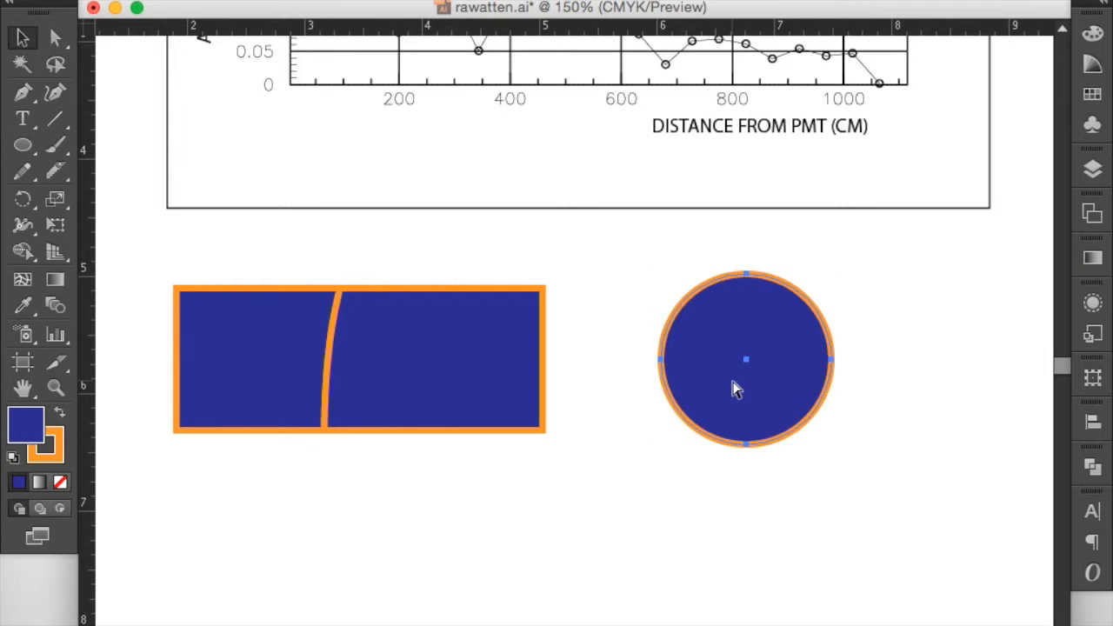
key(super+v)
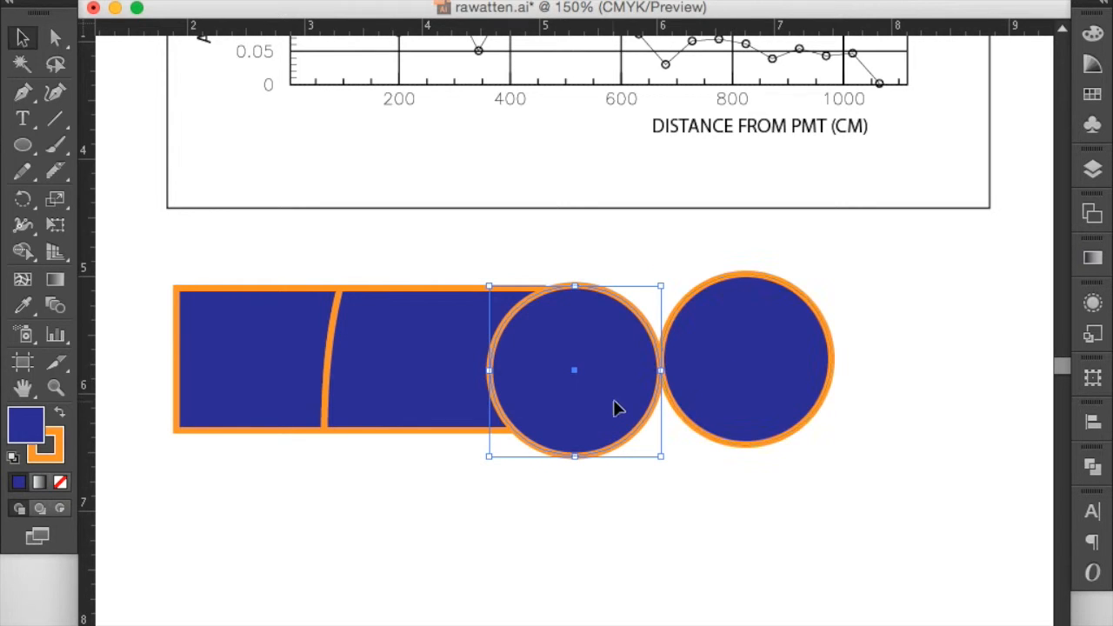
key(Delete)
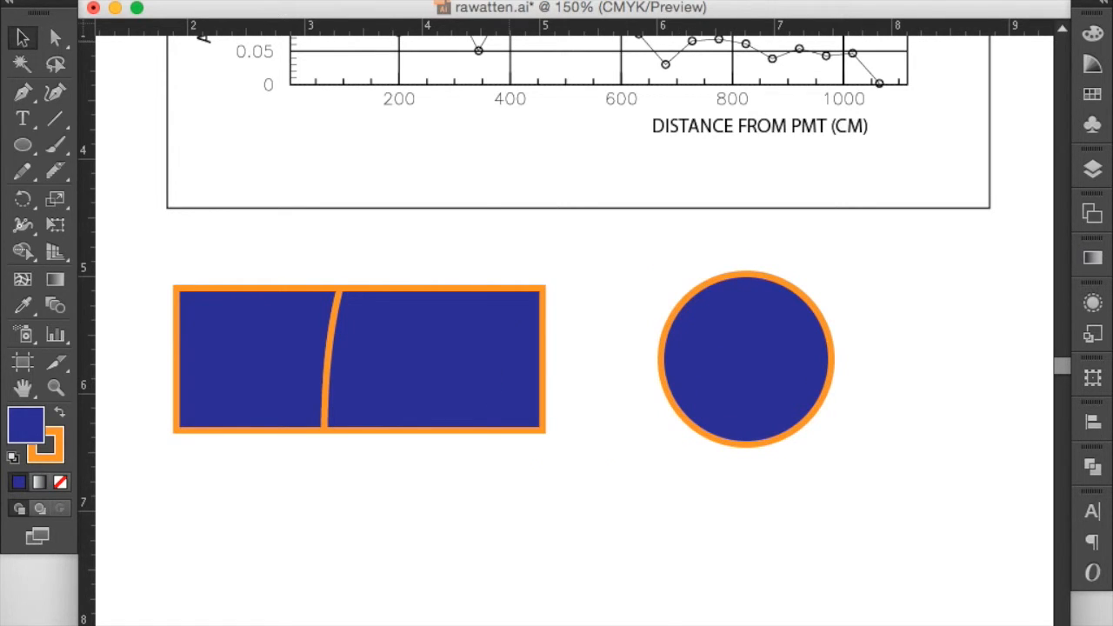
Examine the Paste in Front and Paste in Back commands for the circle, and leave the circle selected.
click(205, 0)
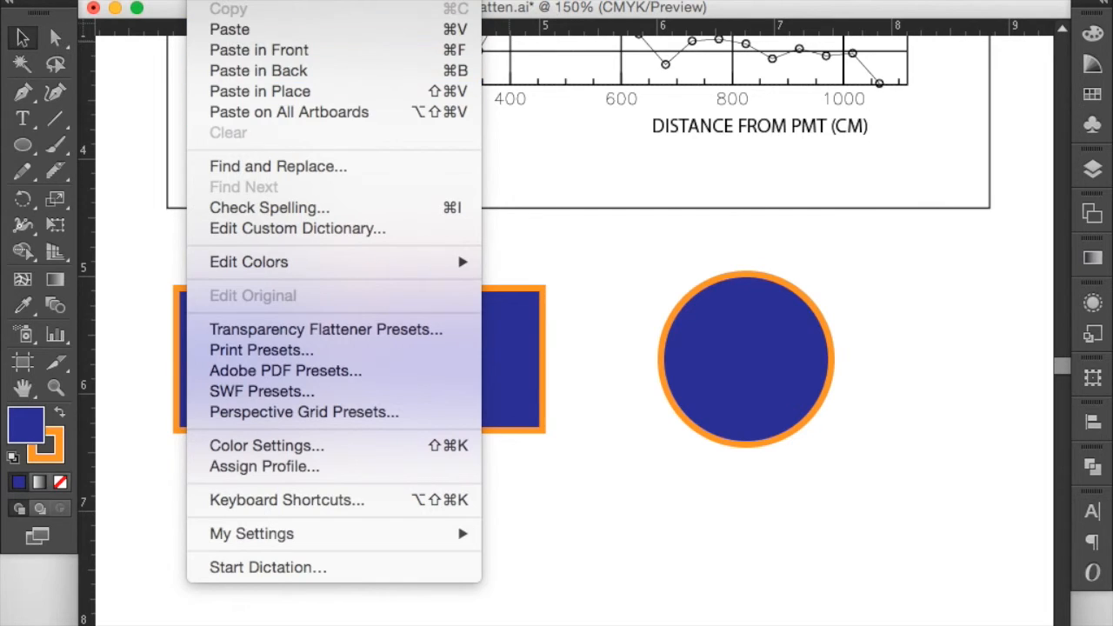
click(856, 506)
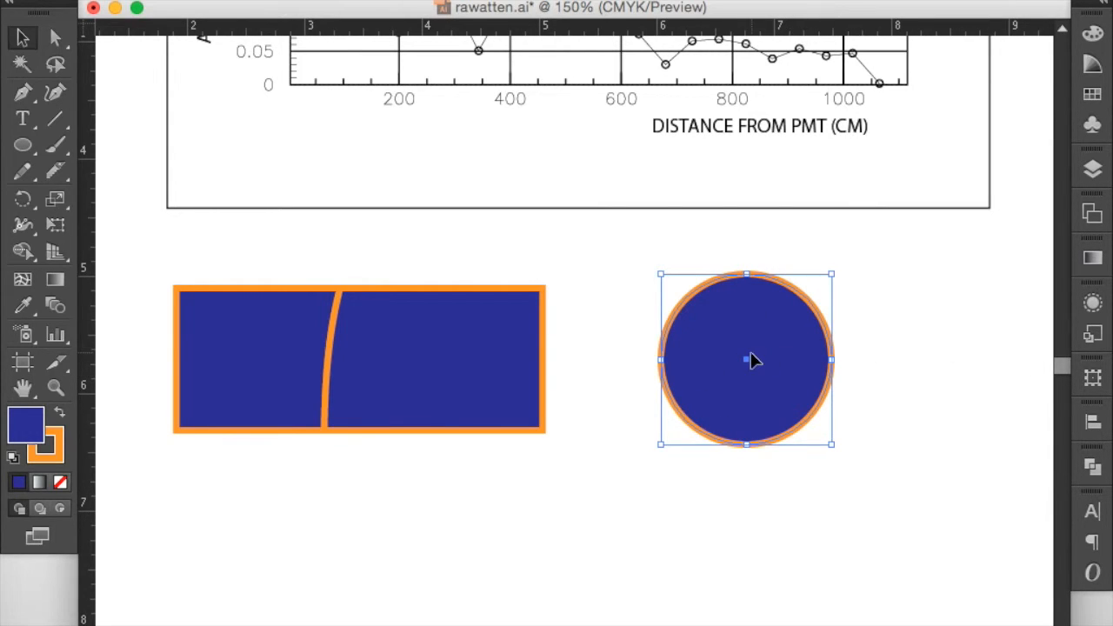
key(super+shift+b)
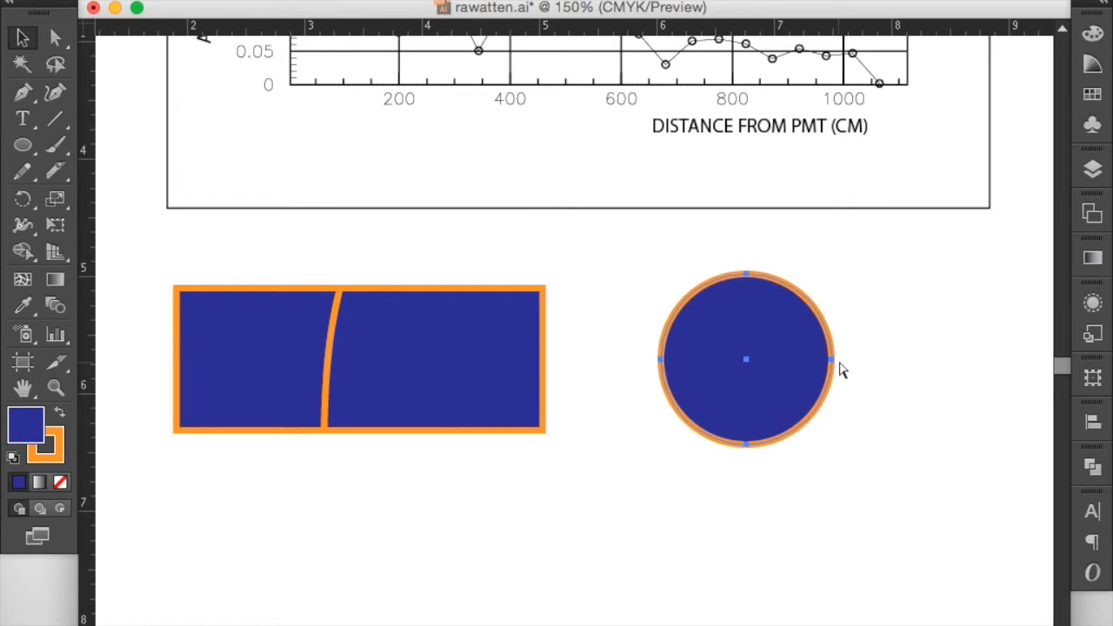
key(super+shift+b)
click(208, 0)
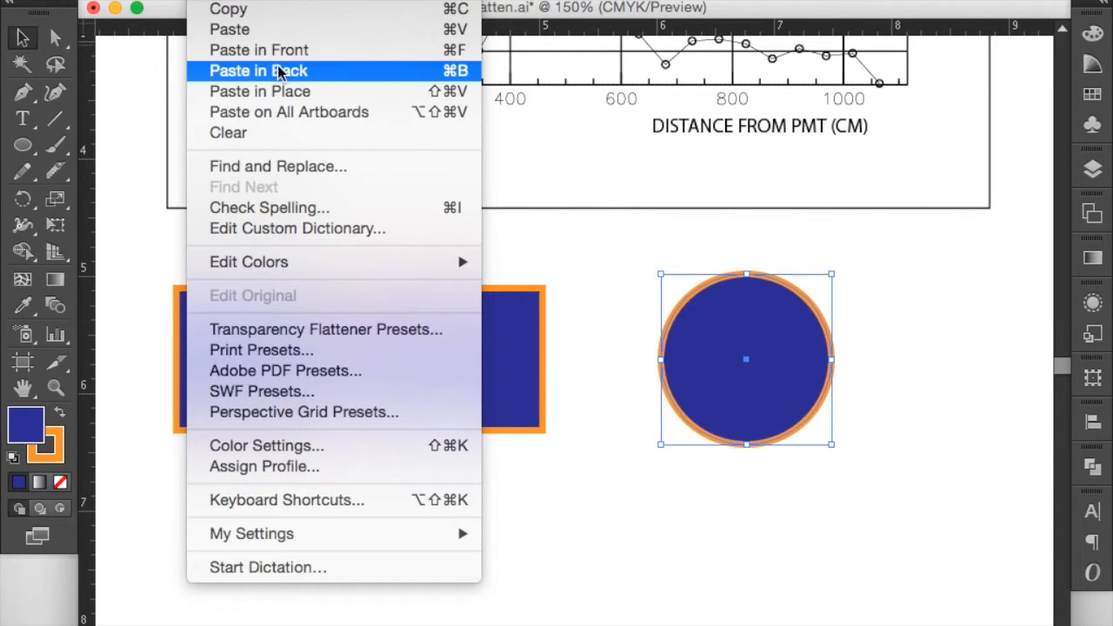
click(874, 390)
click(905, 383)
click(798, 353)
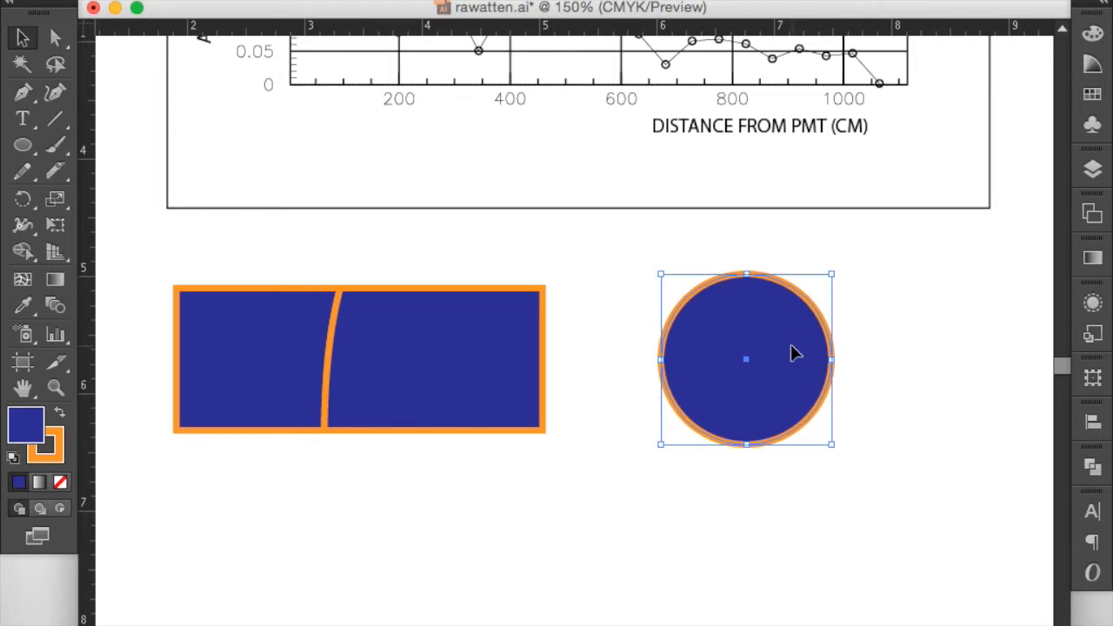
Try pulling a copy of the circle up and to the right of the original, and undo the move.
key(super+shift+b)
key(super+shift+b)
click(796, 352)
drag(795, 352, 954, 207)
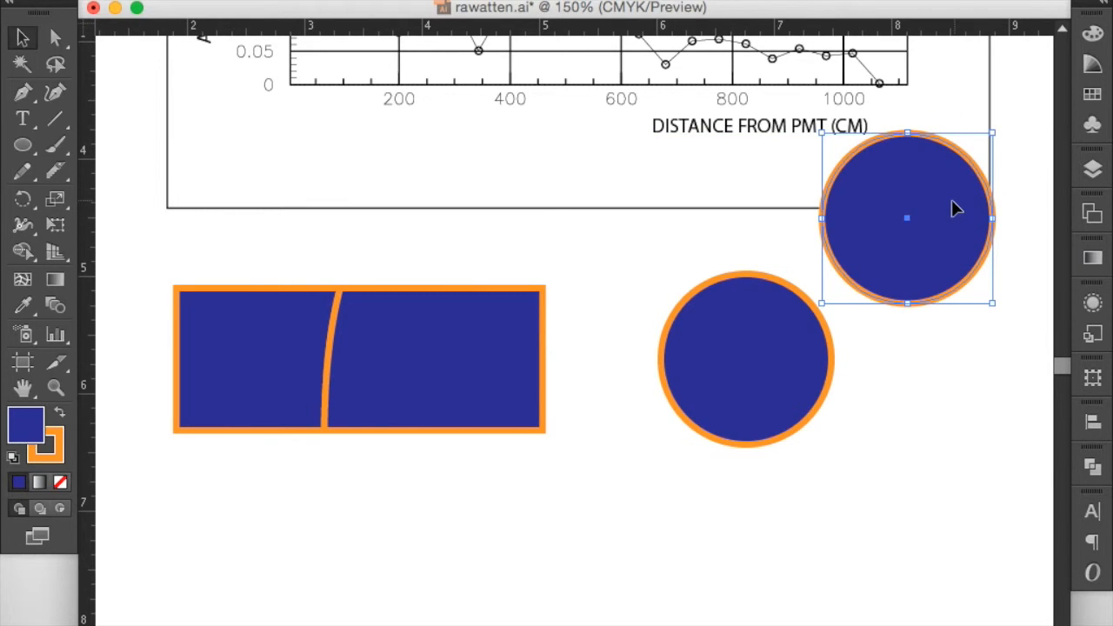
key(super+z)
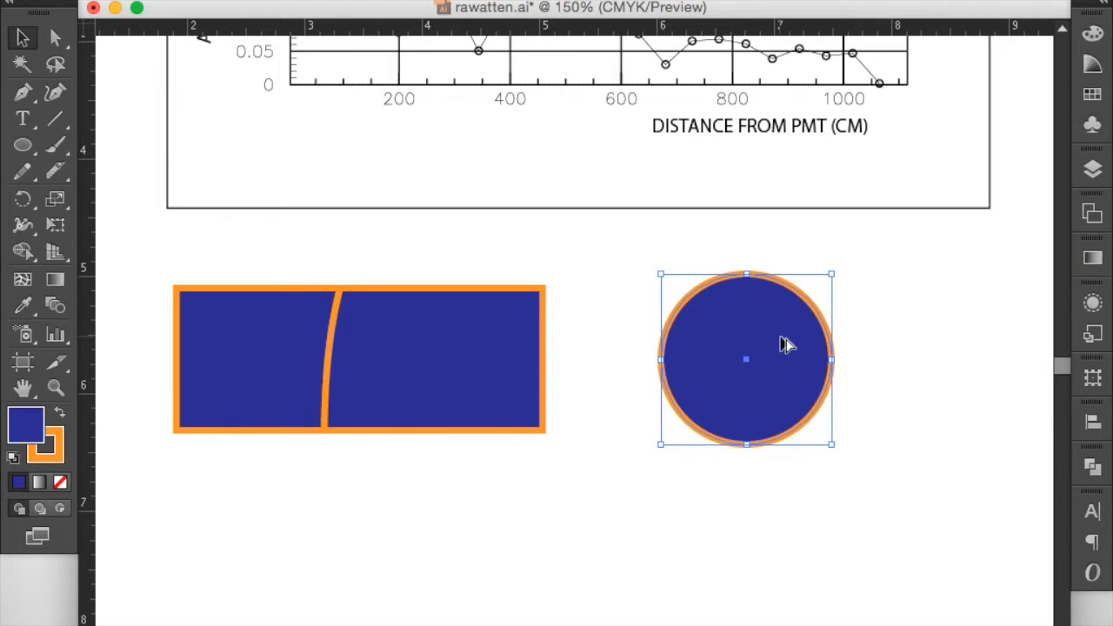
Place a duplicate of the circle just to the right of the original, level with it.
click(782, 345)
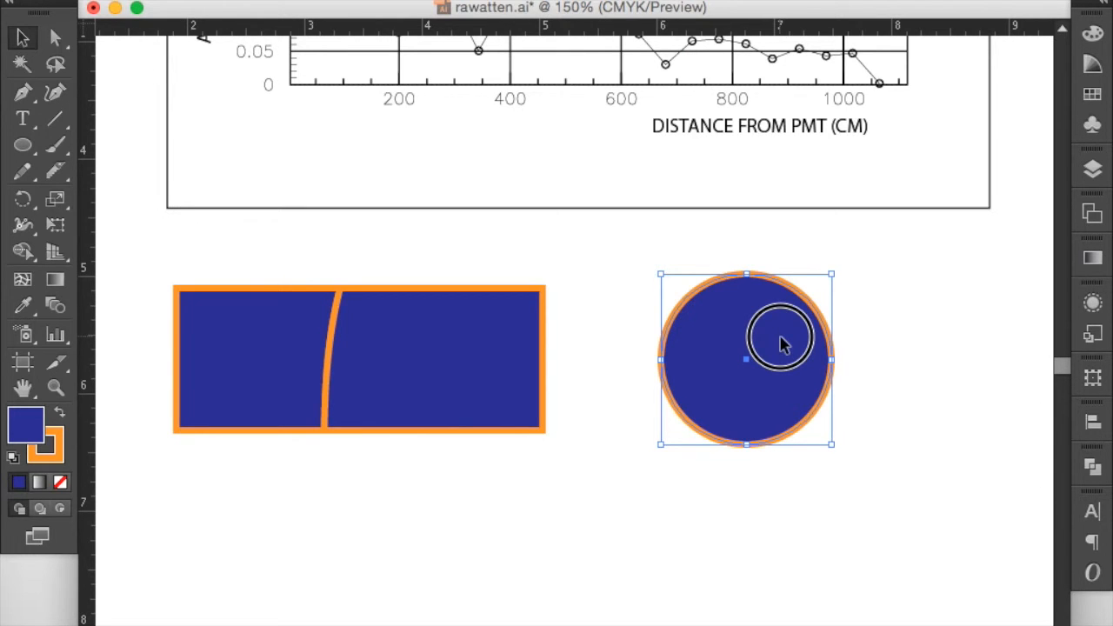
drag(781, 344, 977, 362)
scroll(976, 361, right, 8)
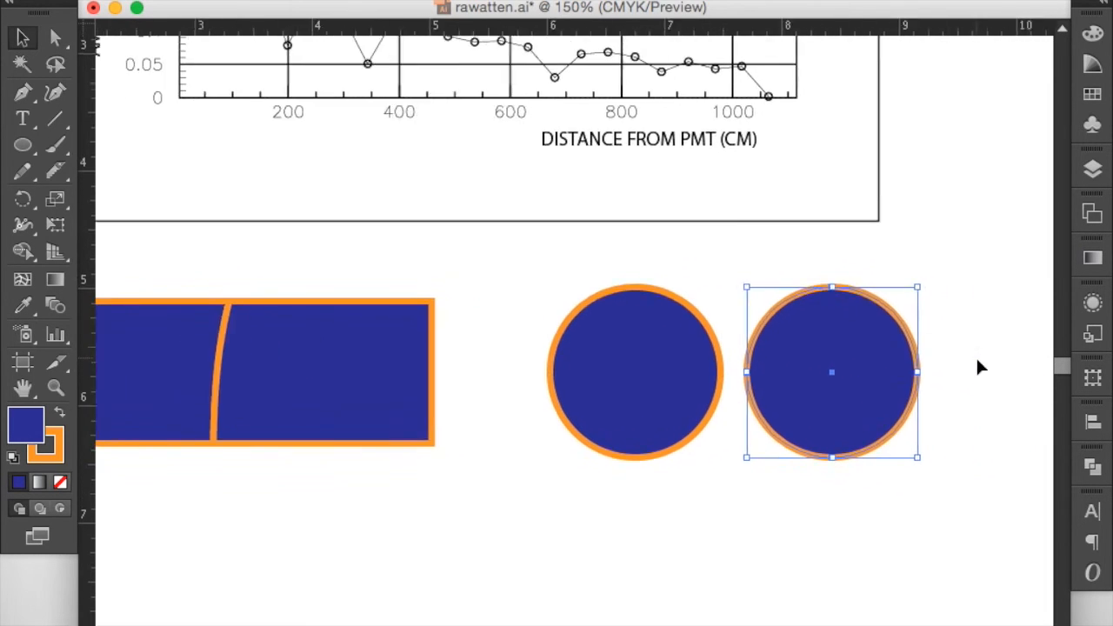
scroll(696, 369, right, 1)
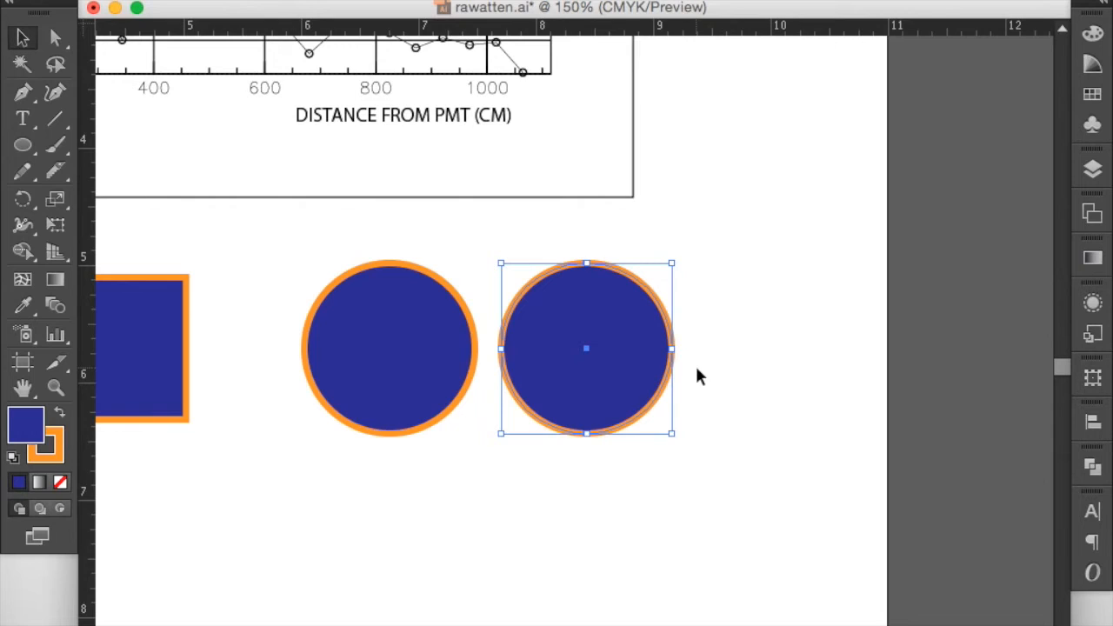
Repeat the duplicating move five times to extend the row of circles, and delete the five extra circles.
key(a)
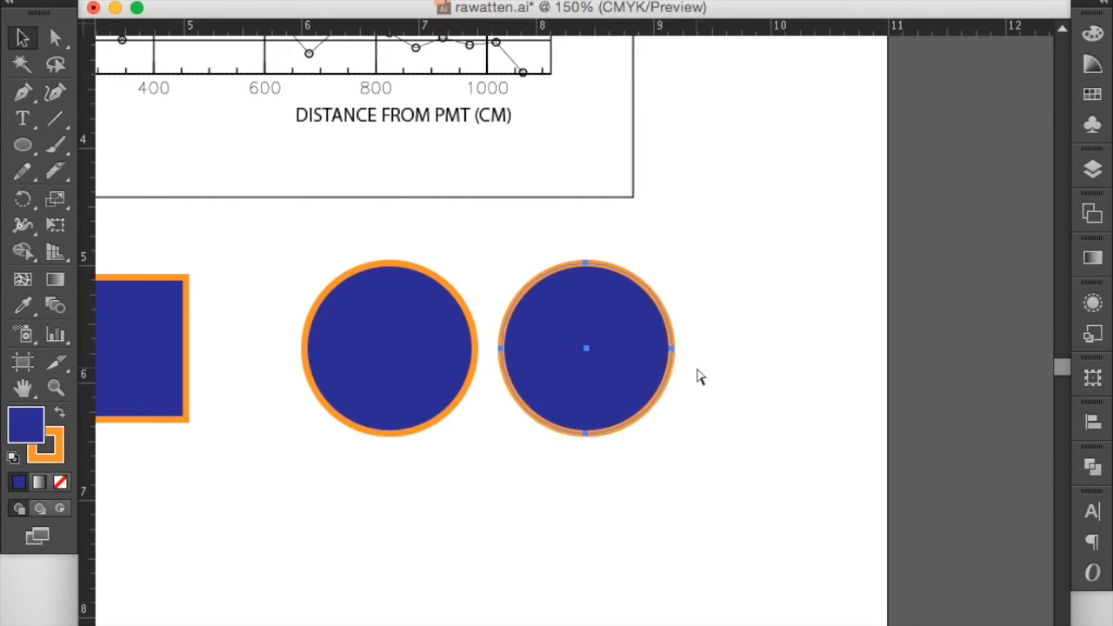
key(v)
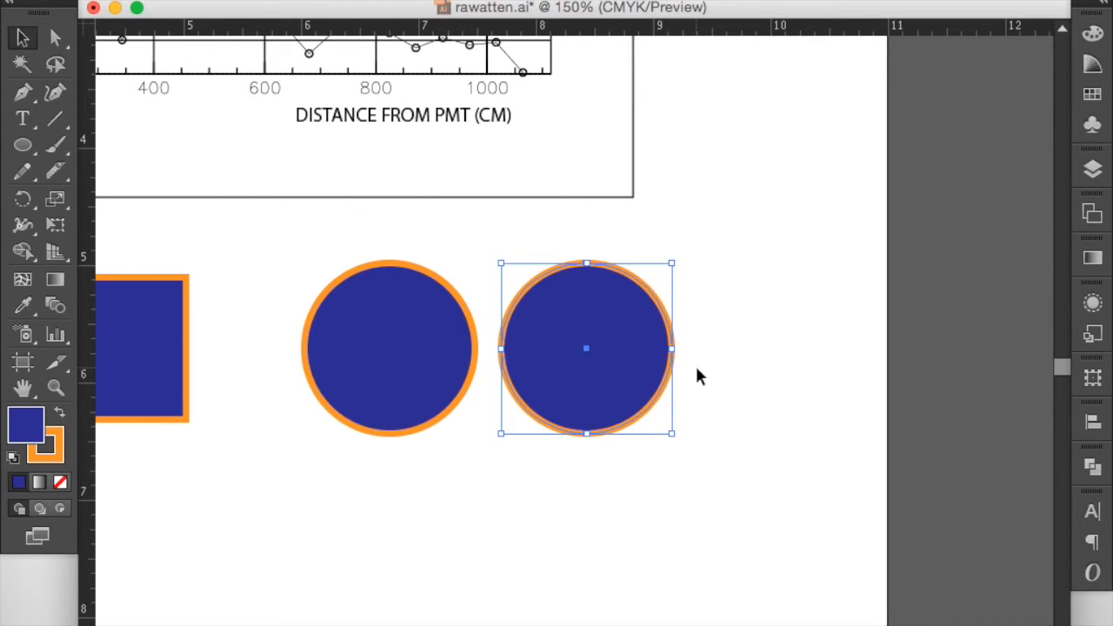
key(super+d)
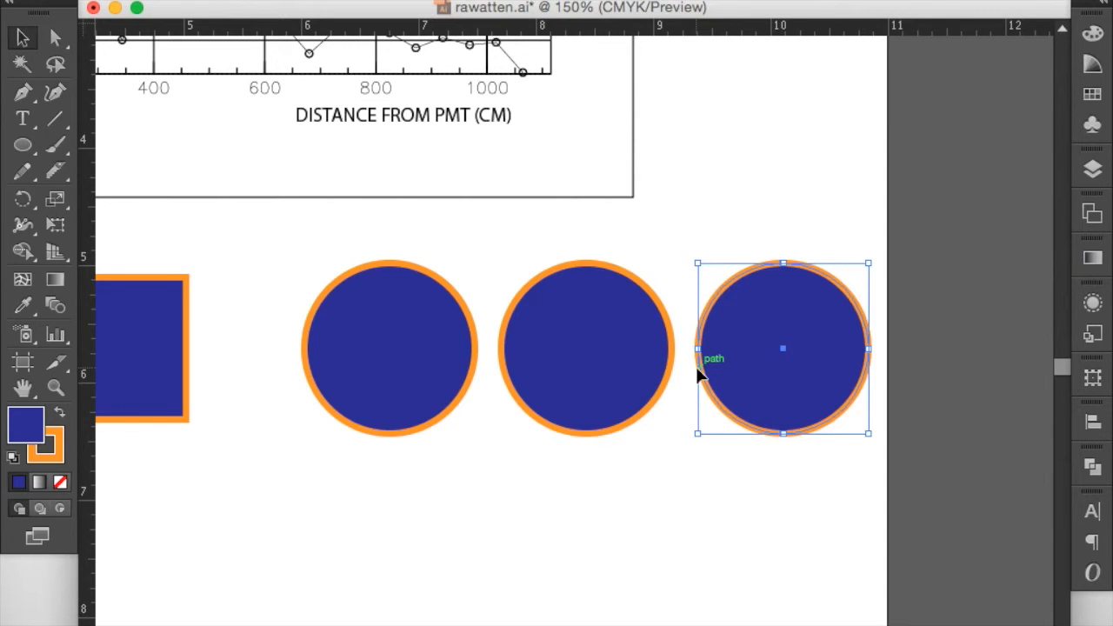
key(super+d)
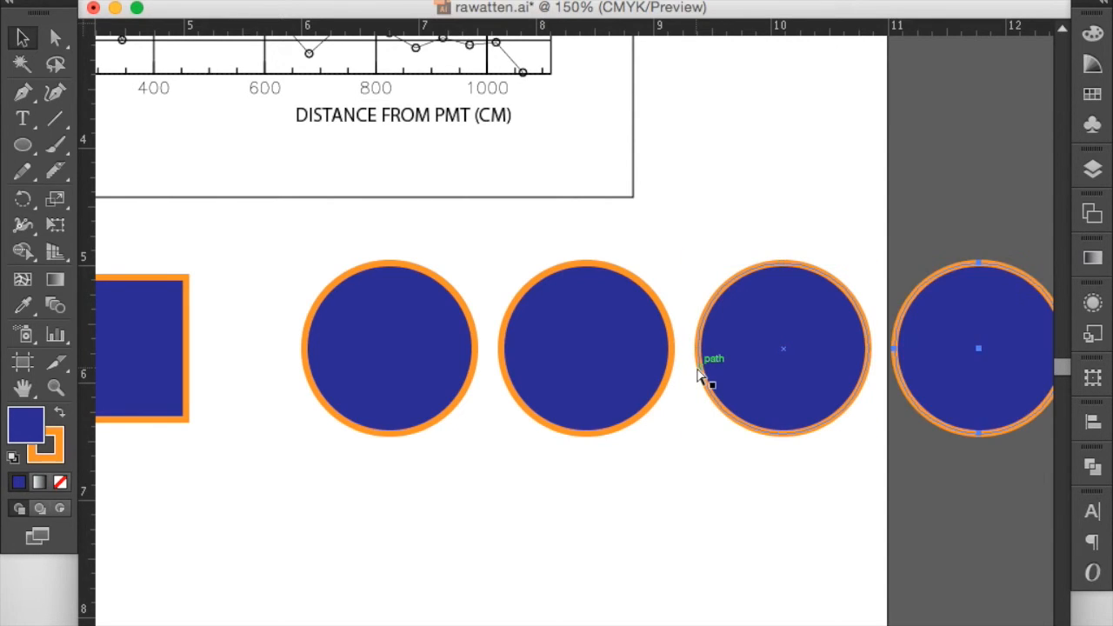
key(super+d)
key(super+minus)
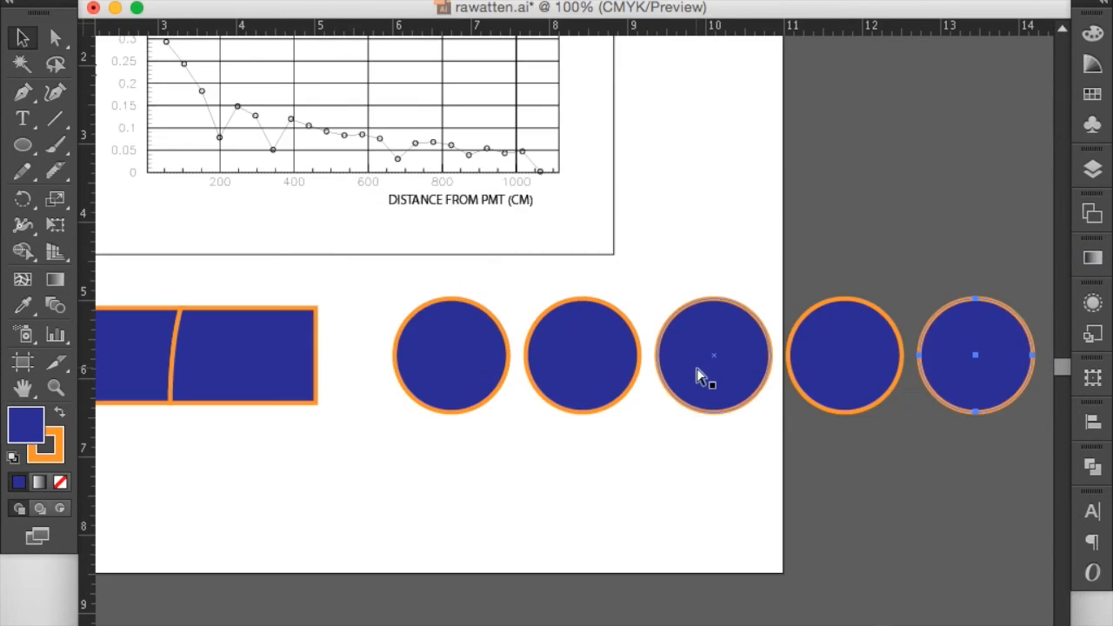
key(super+minus)
key(super+d)
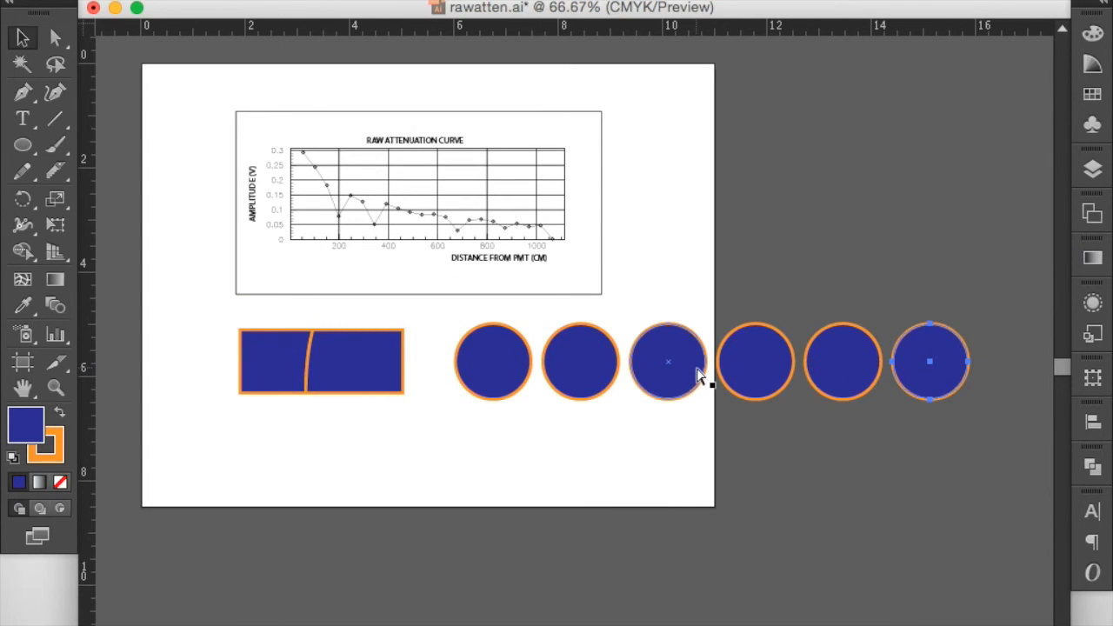
key(super+d)
key(super+shift+a)
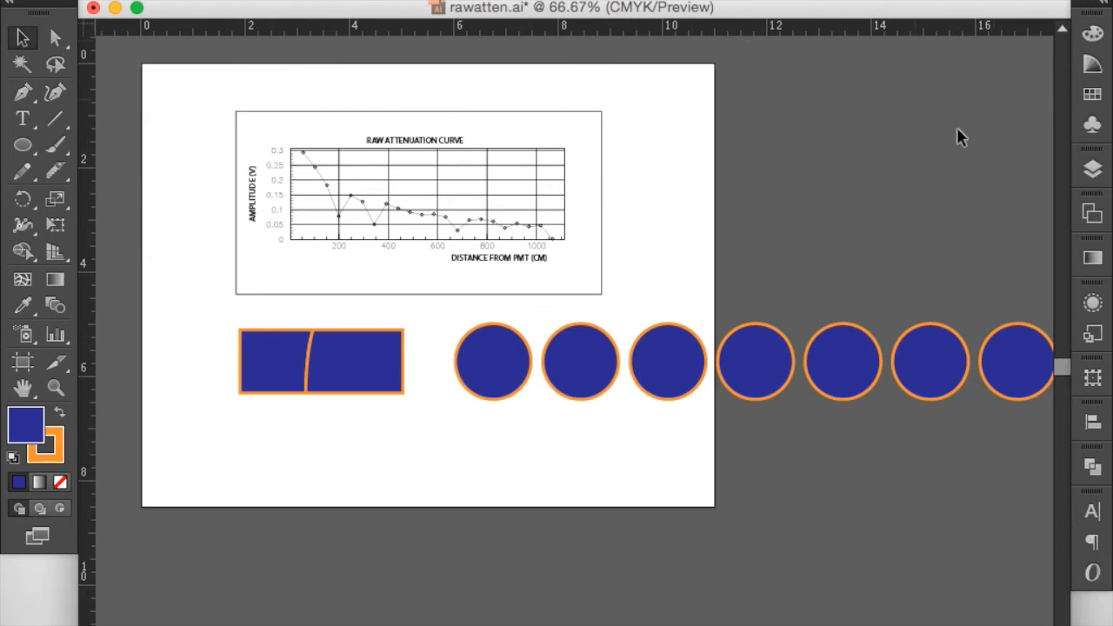
drag(1017, 464, 639, 311)
key(Delete)
Move the second circle down and slightly right, repeat that transformation once, and bring it back level with the first circle.
click(597, 368)
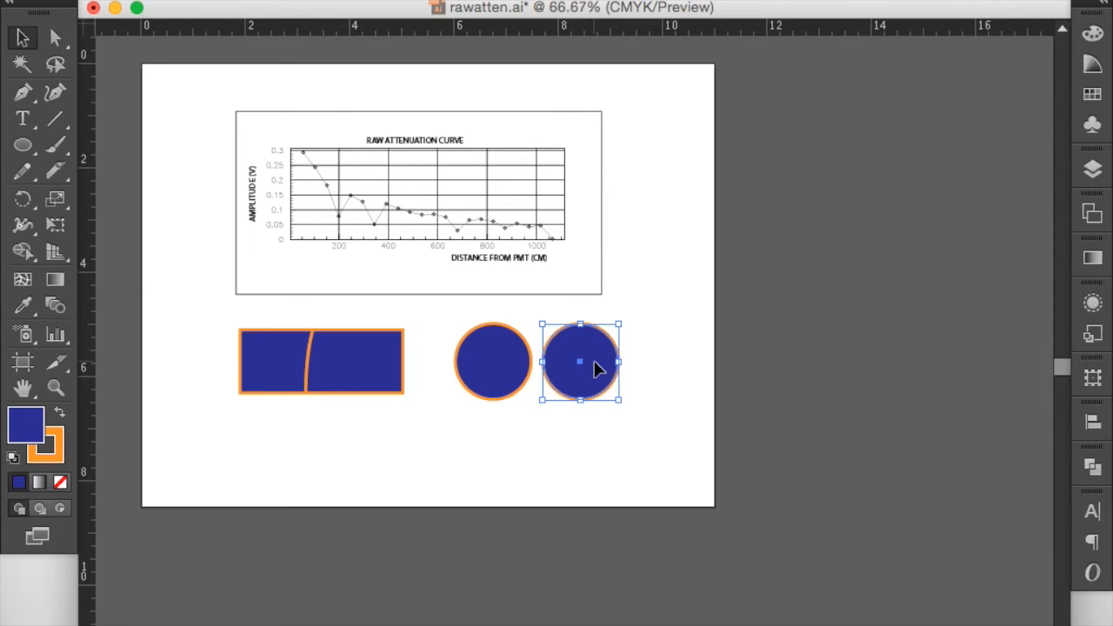
drag(595, 363, 611, 439)
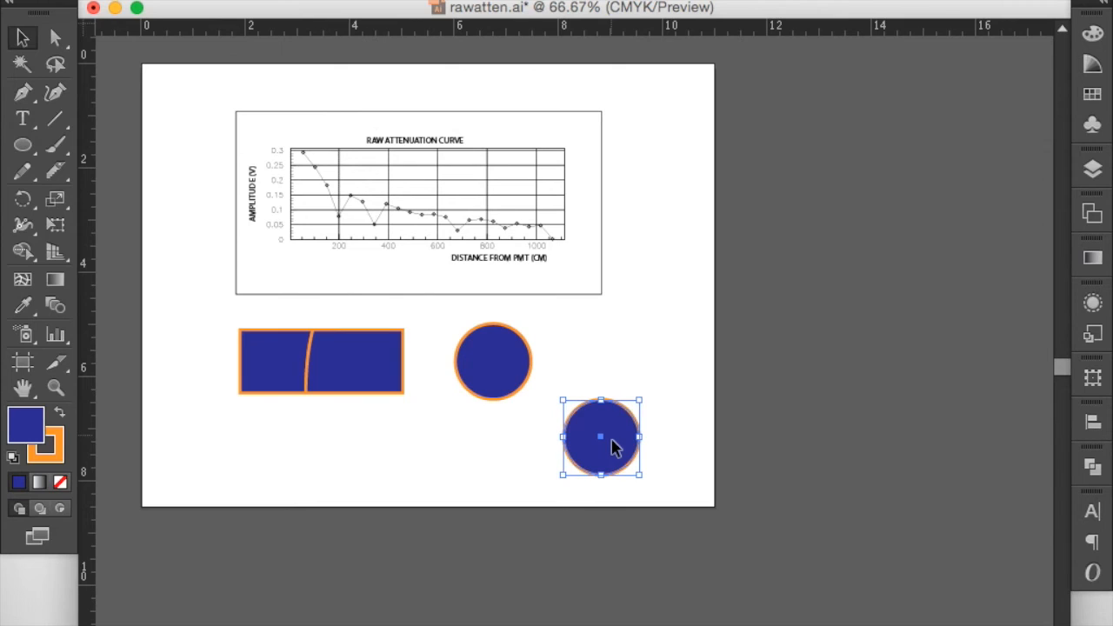
key(super+d)
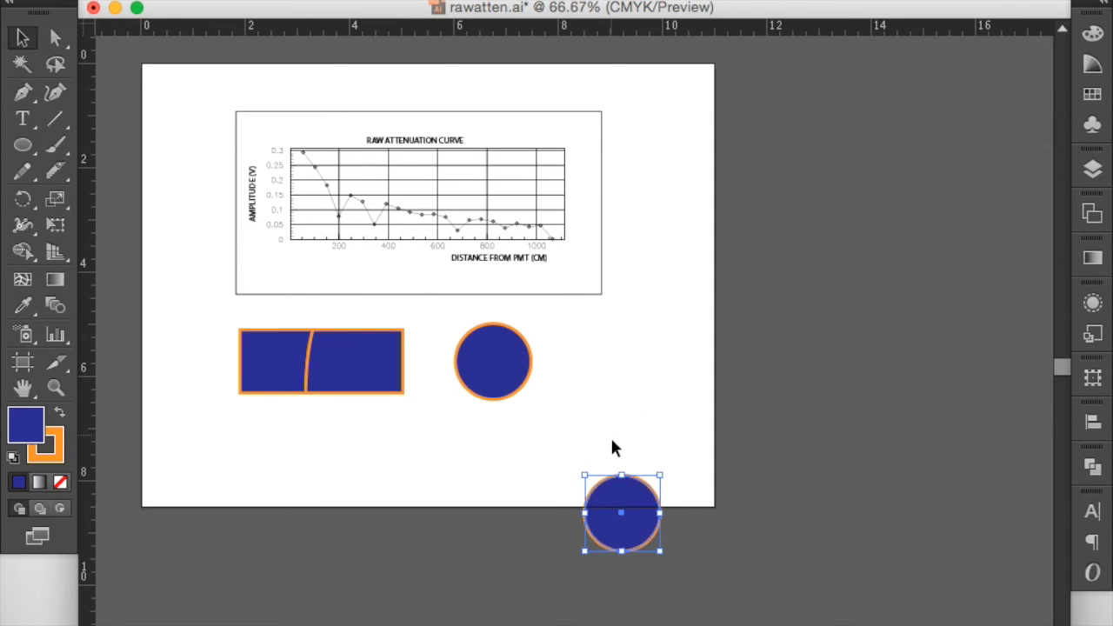
drag(625, 520, 595, 368)
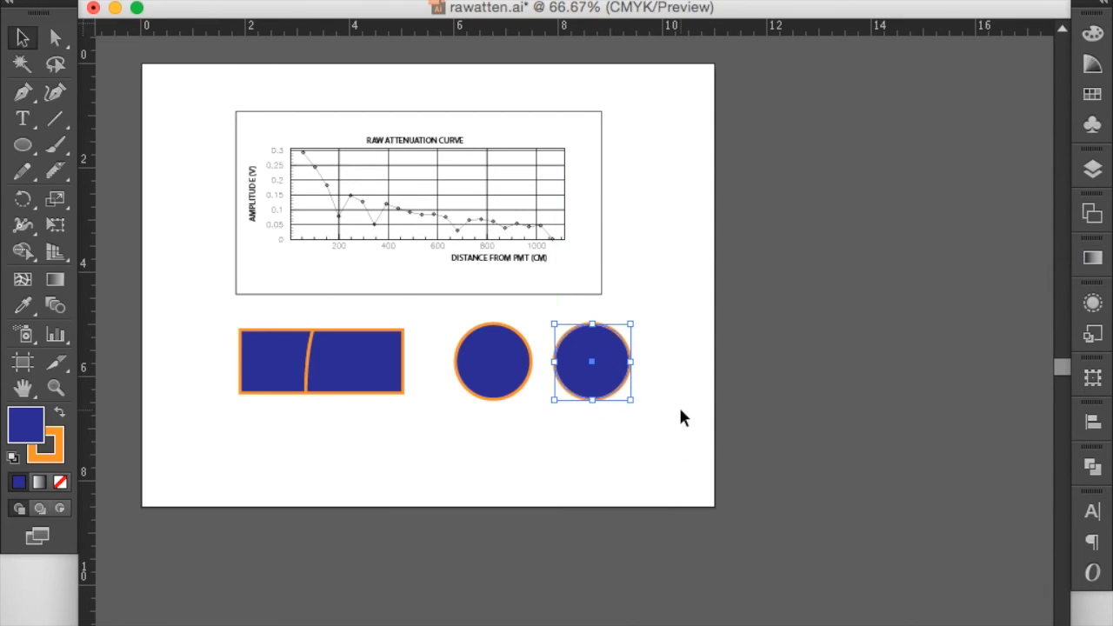
Copy the right-hand circle and paste the copy directly in front of it.
key(a)
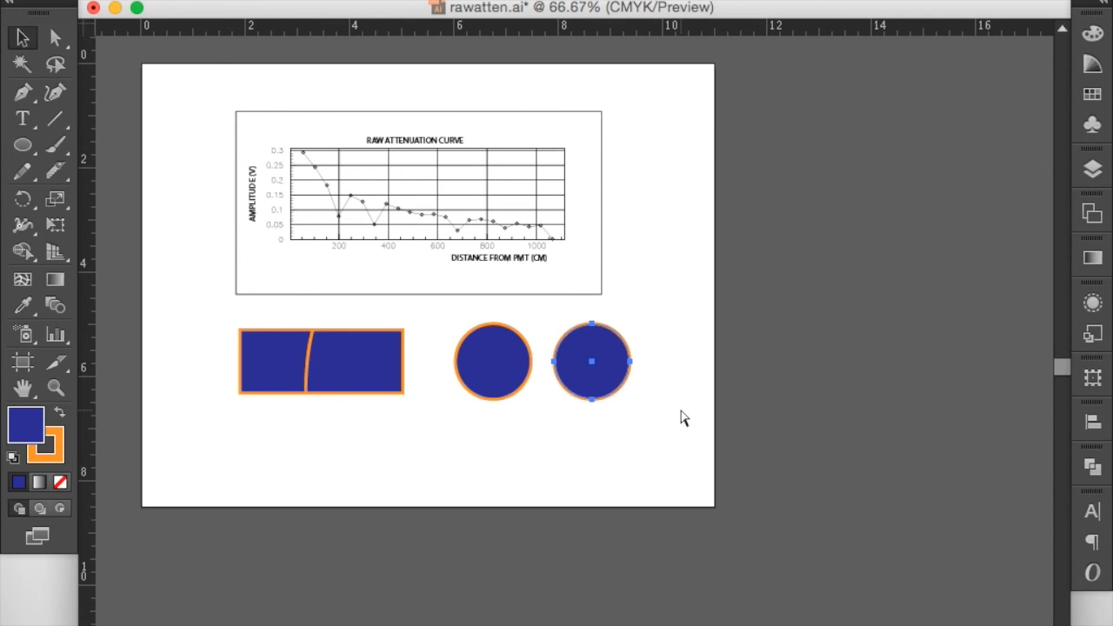
click(212, 0)
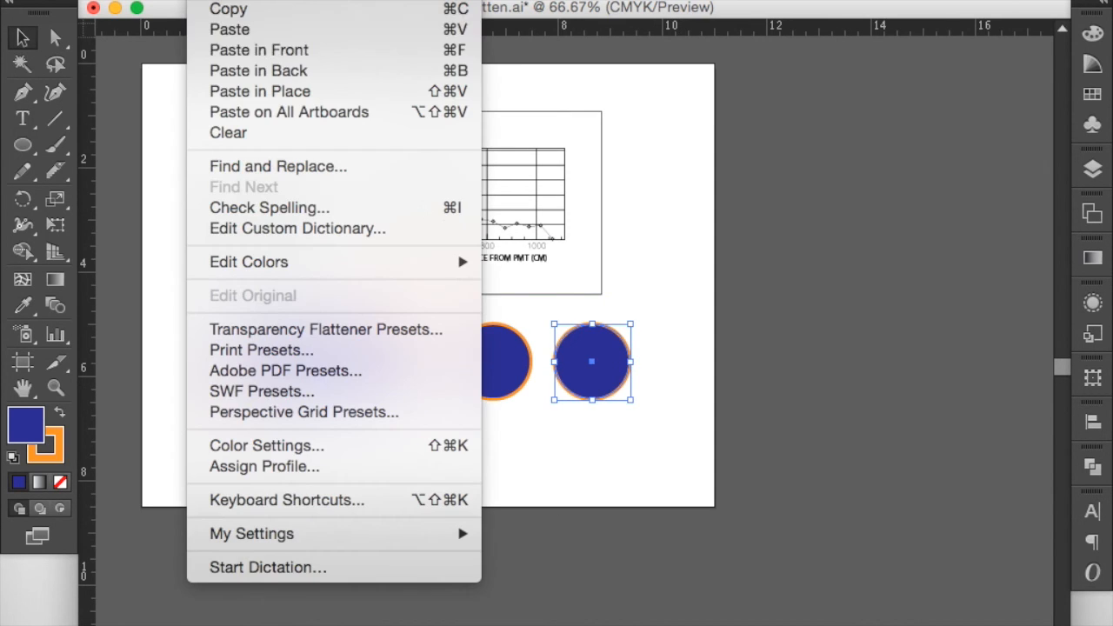
click(255, 49)
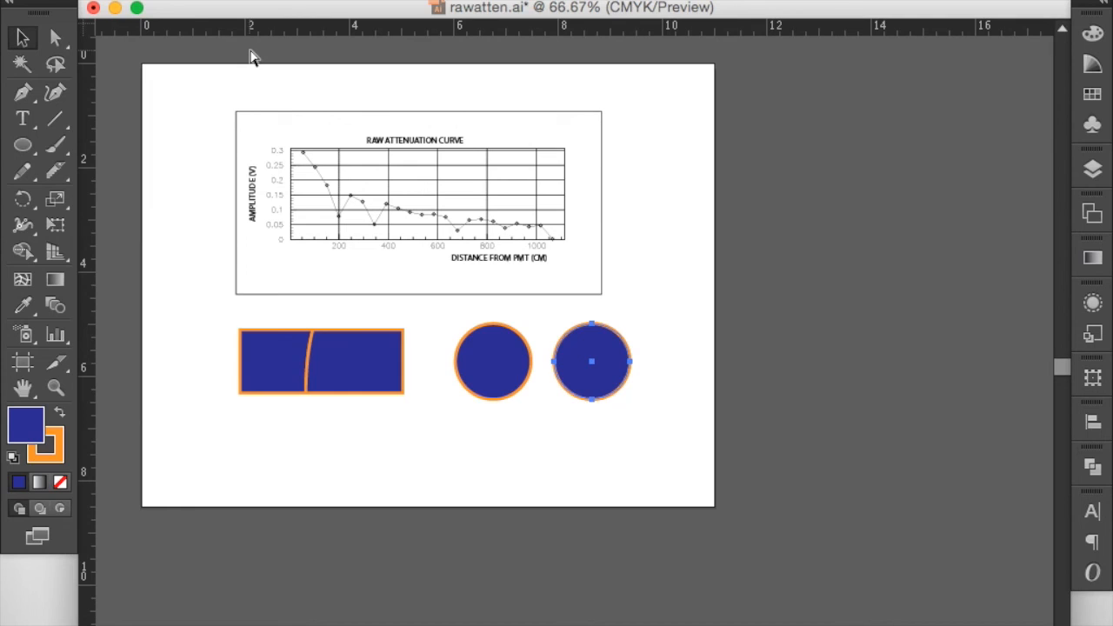